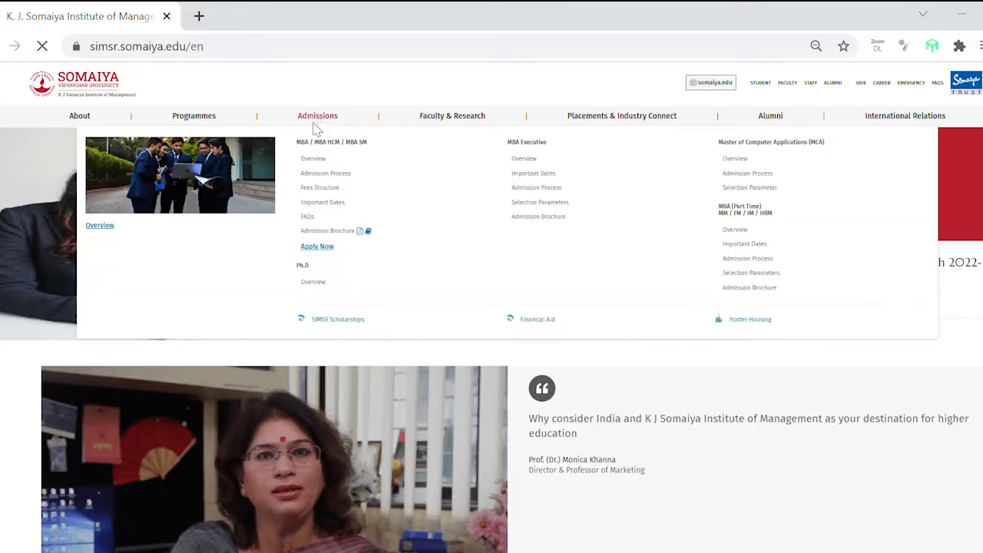
Step: Open the MBA admissions overview page and start the application with Apply Now
click(321, 160)
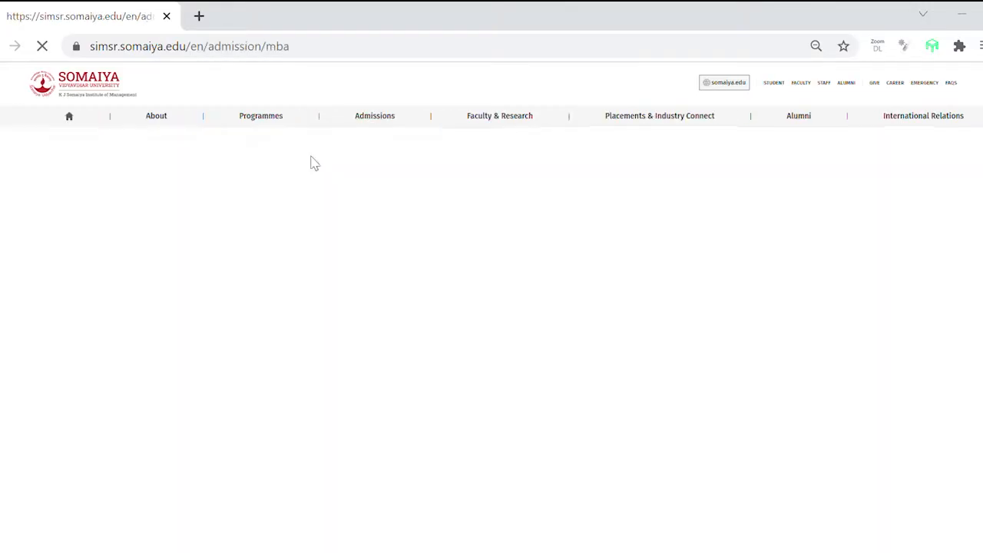
scroll(230, 323, down, 5)
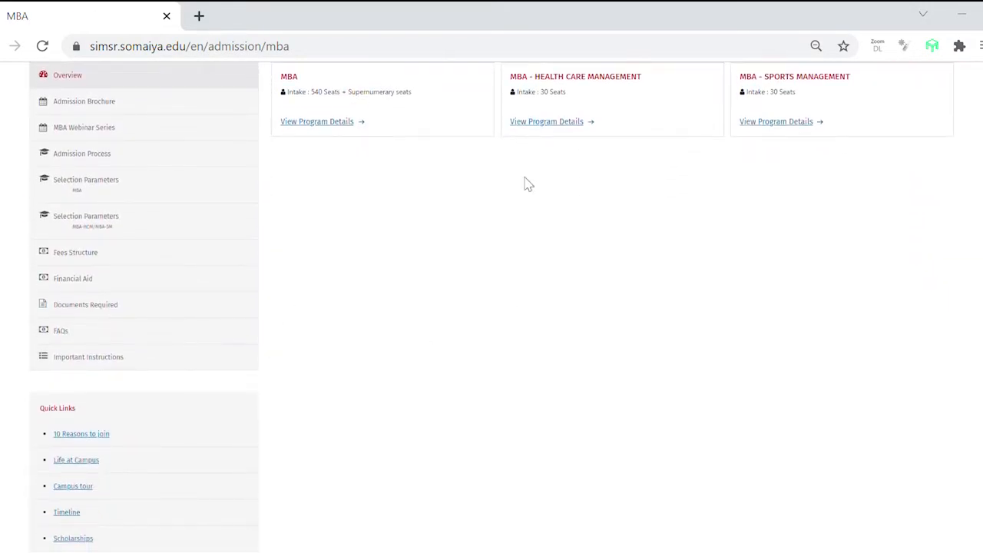
scroll(707, 127, up, 6)
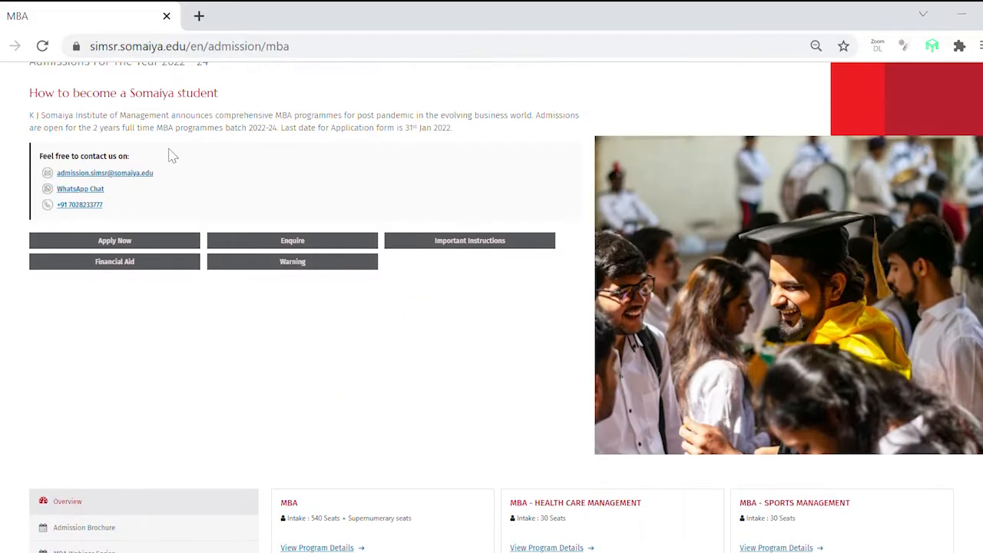
click(123, 242)
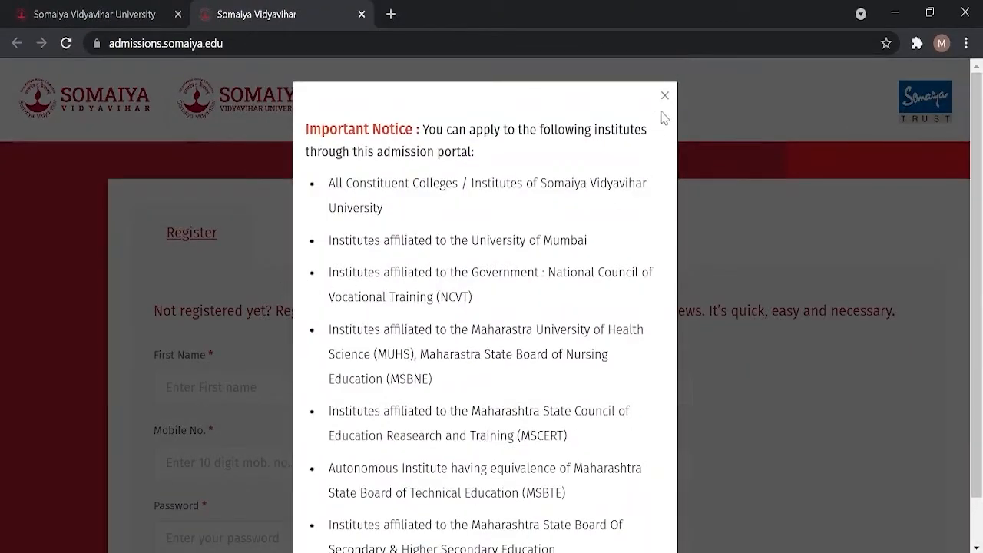
Step: Dismiss the eligible-institutes notice and enter the mobile number and e-mail address
click(662, 106)
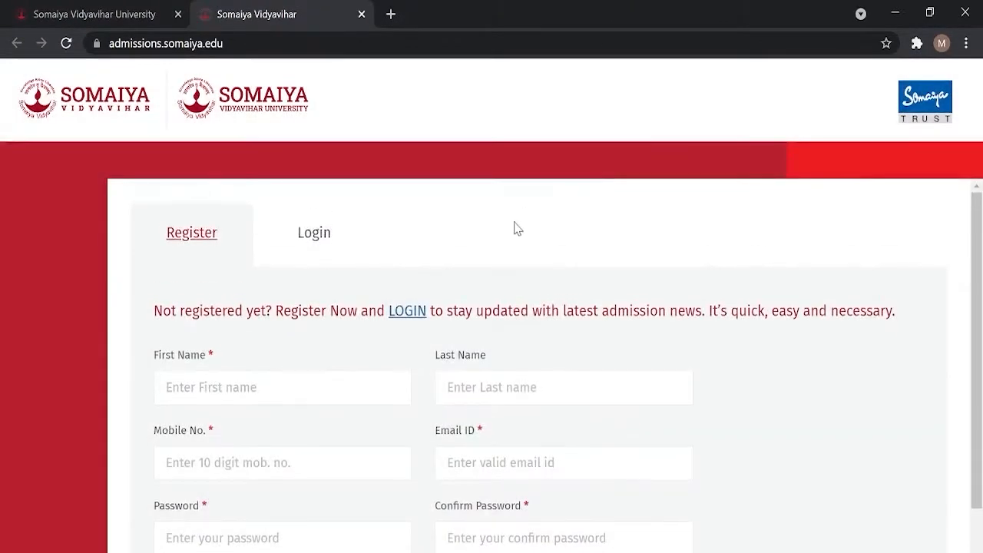
scroll(517, 228, down, 1)
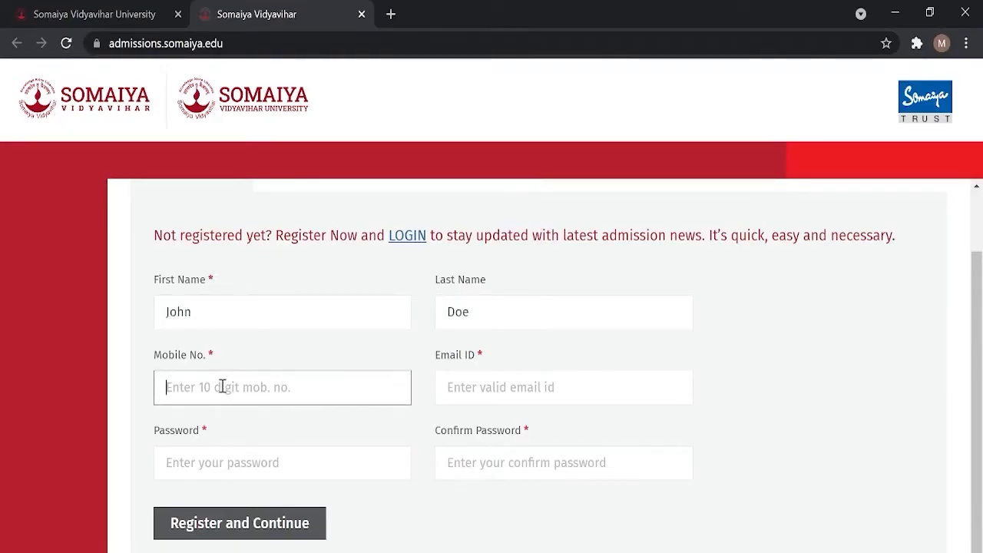
text(1234)
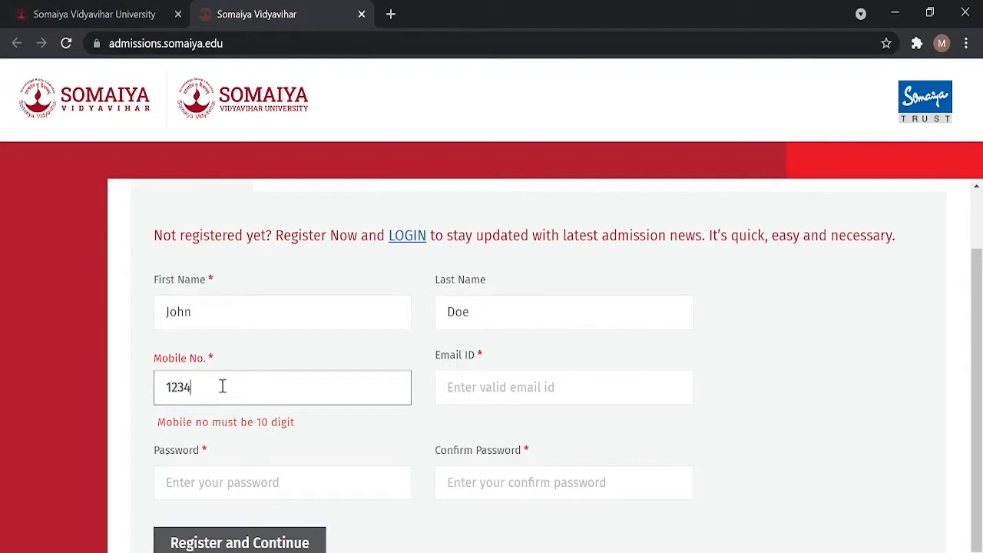
text(567891)
key(Tab)
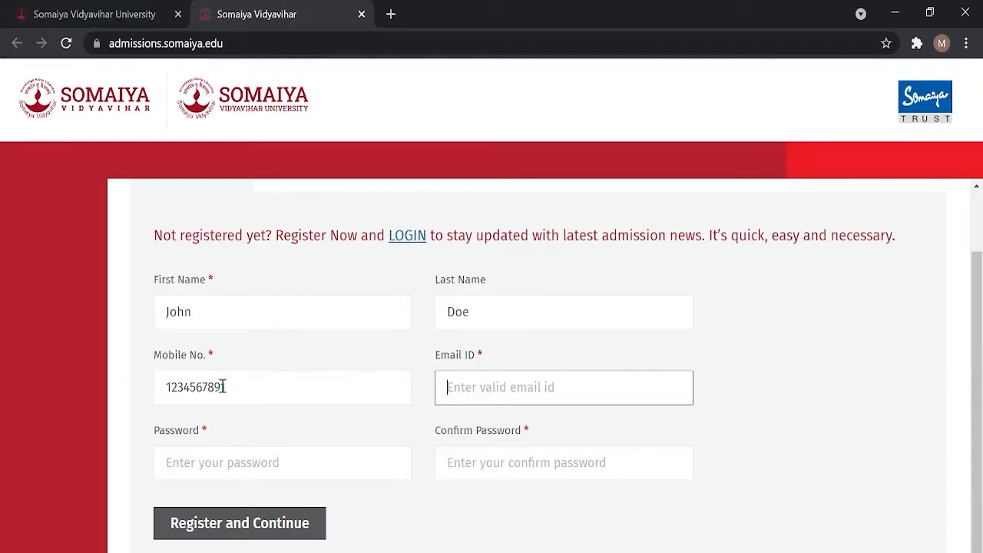
text(johndoe@)
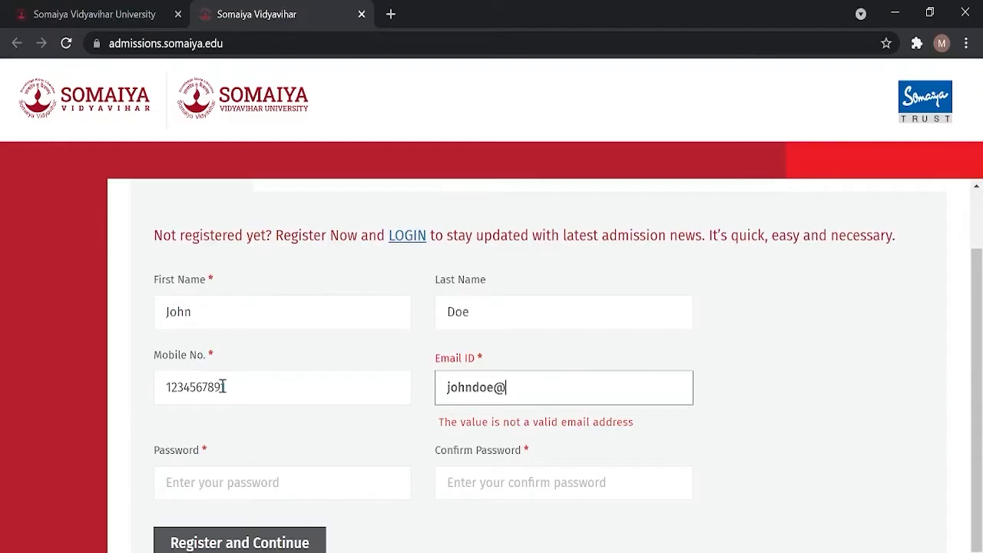
text(gmail.com)
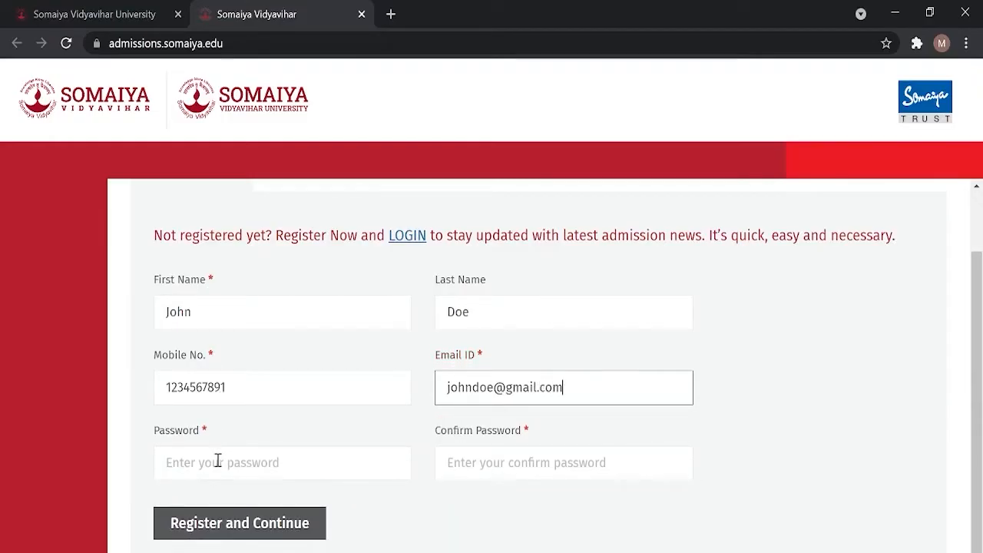
Step: Enter and confirm the account password, then submit the registration
click(218, 460)
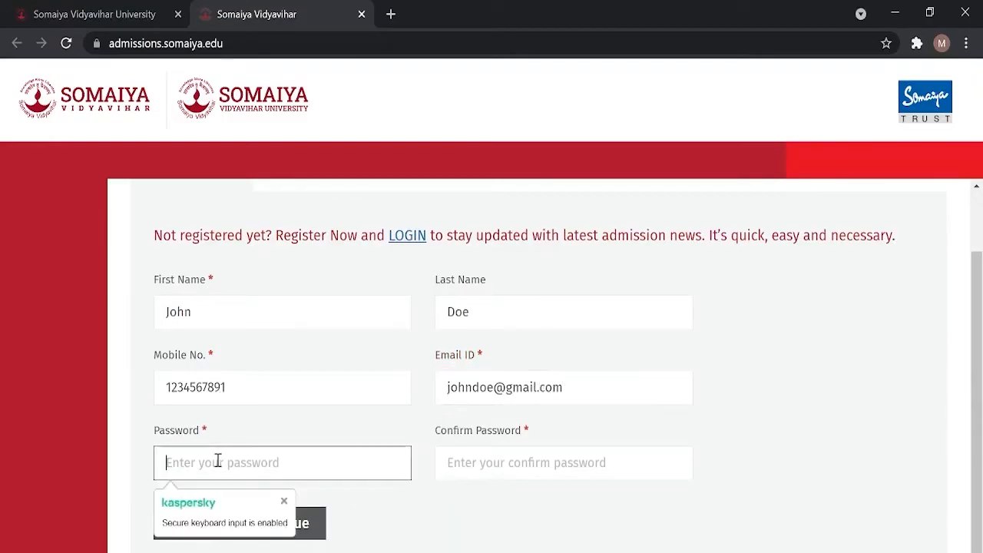
text(•••••••)
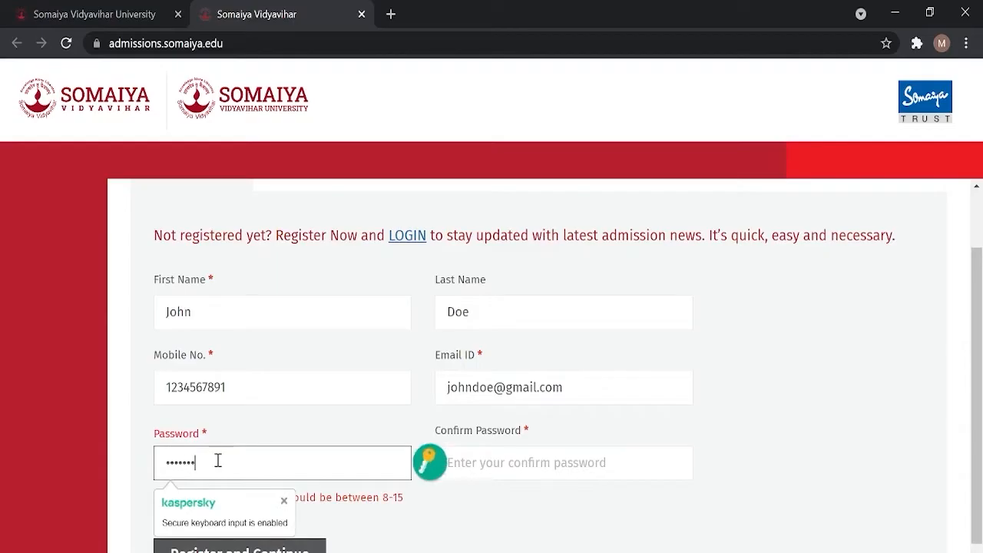
text(••)
key(Tab)
text(•)
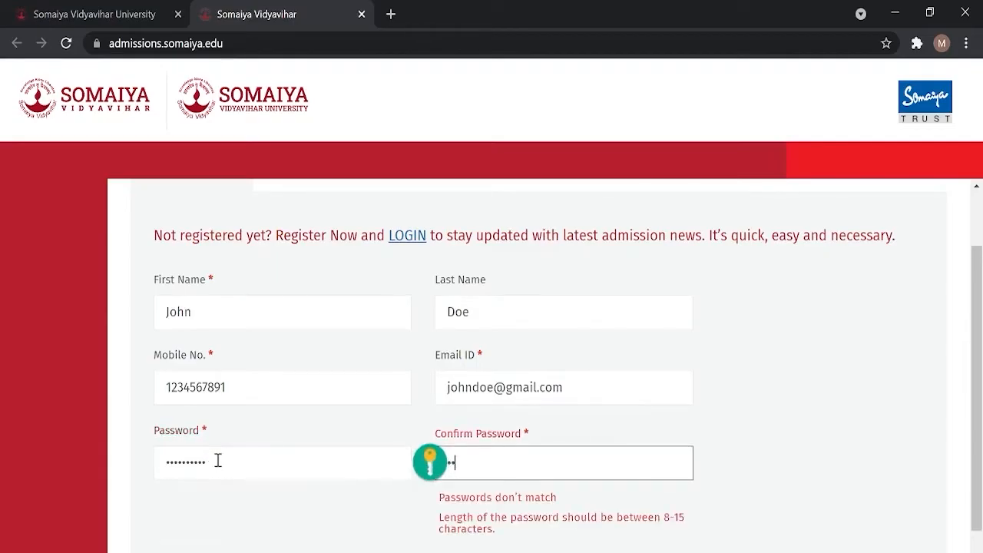
text(•••••••••)
click(191, 528)
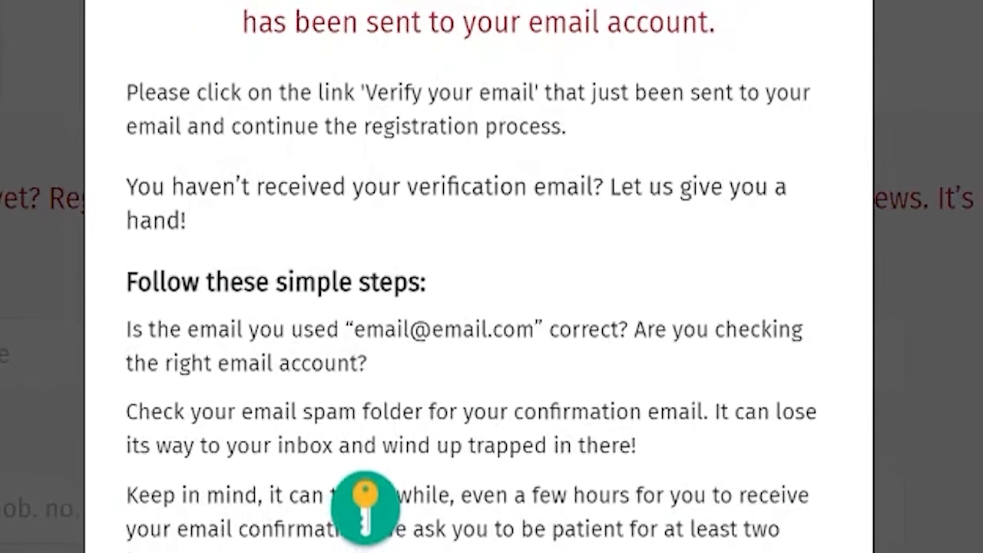
Step: Read through the verification-link confirmation message and close it with Ok
scroll(476, 307, down, 4)
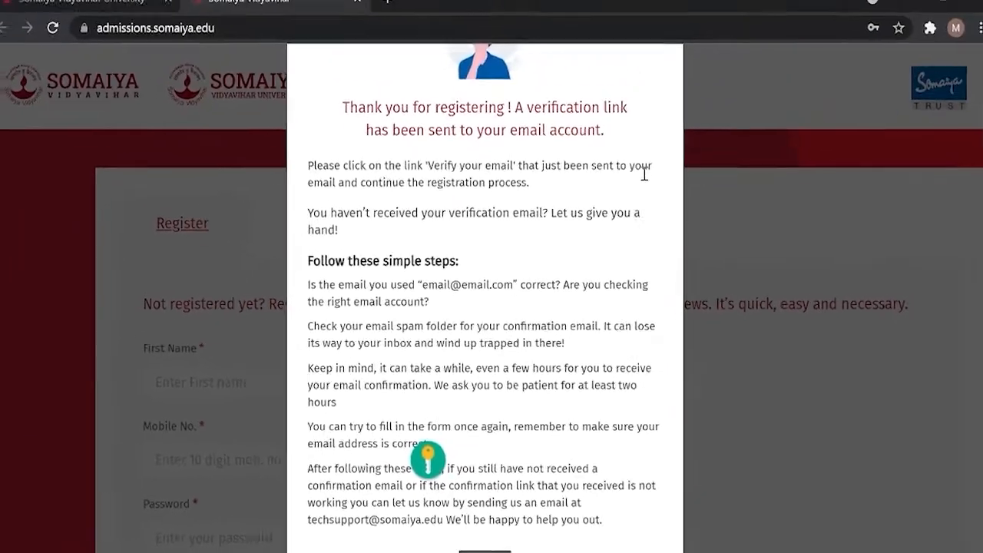
scroll(645, 218, down, 1)
click(491, 496)
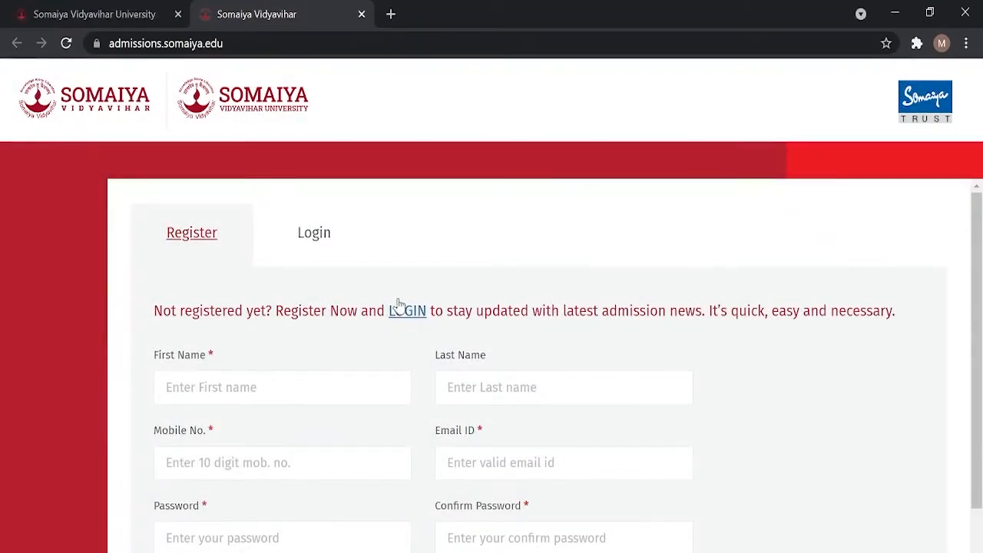
Step: Log in on the Login tab with the registered e-mail and password
click(329, 241)
click(390, 385)
text(johndo)
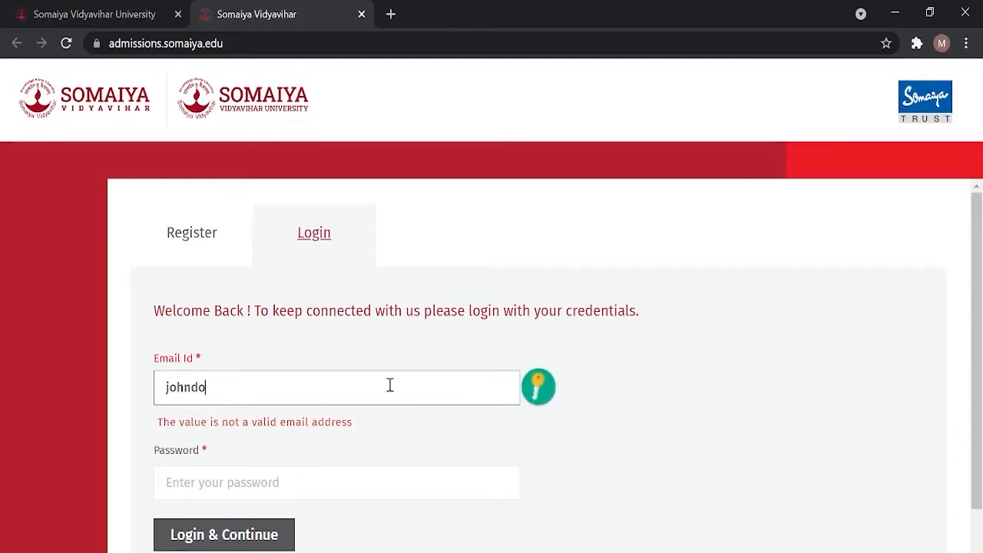
text(e@gmail.com)
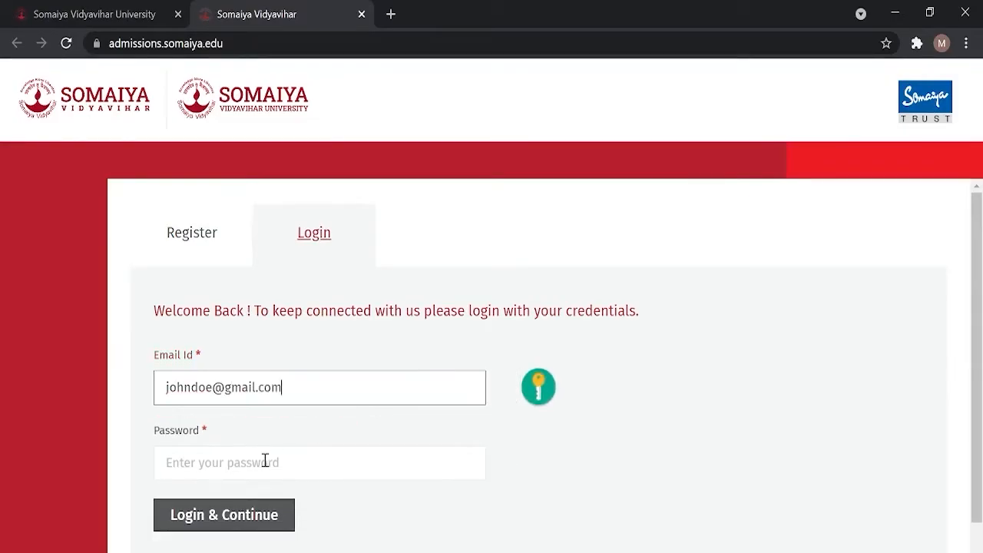
click(265, 460)
text(***)
scroll(434, 453, down, 1)
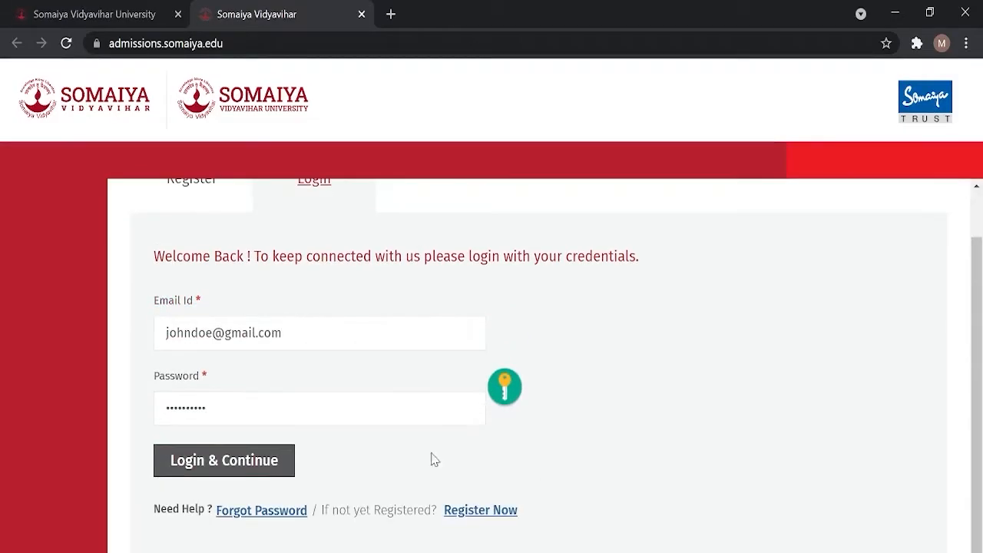
click(251, 470)
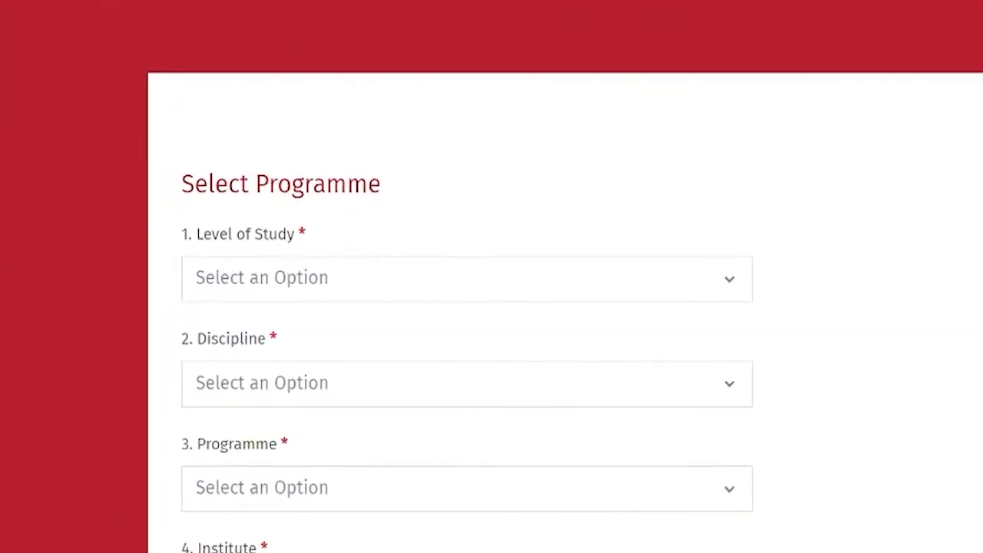
Step: Choose Post Graduate as the level of study and Management Studies as the discipline
click(728, 281)
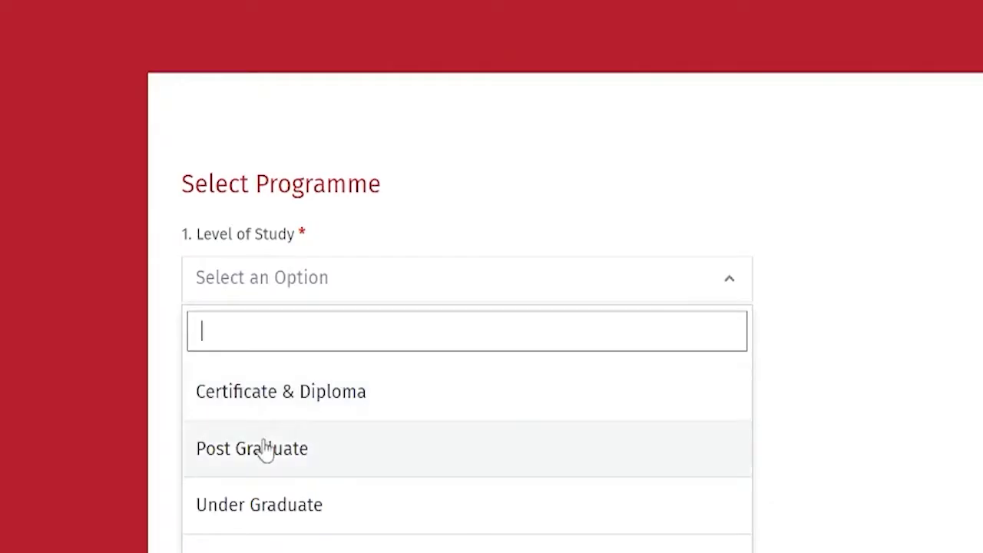
click(259, 447)
click(729, 401)
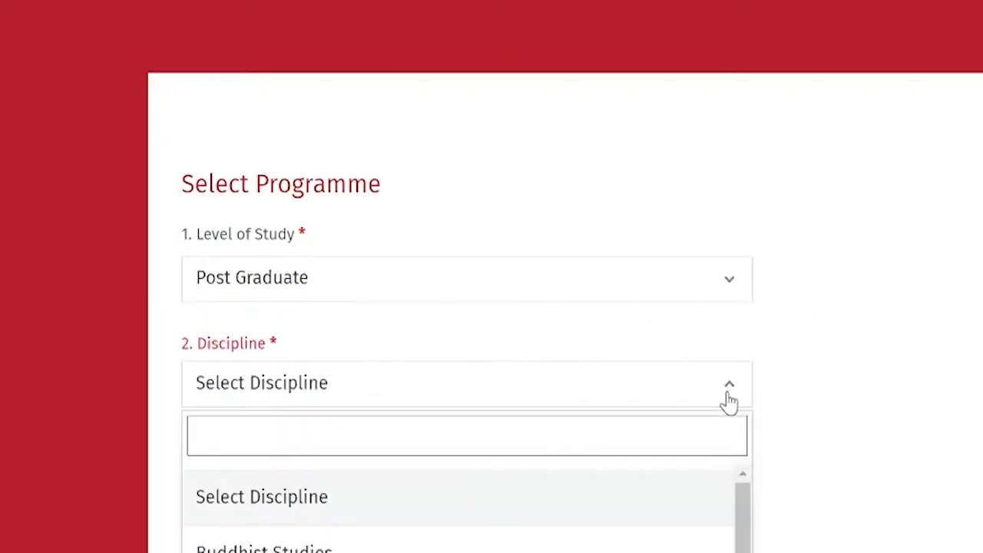
scroll(897, 343, down, 1)
drag(741, 403, 665, 523)
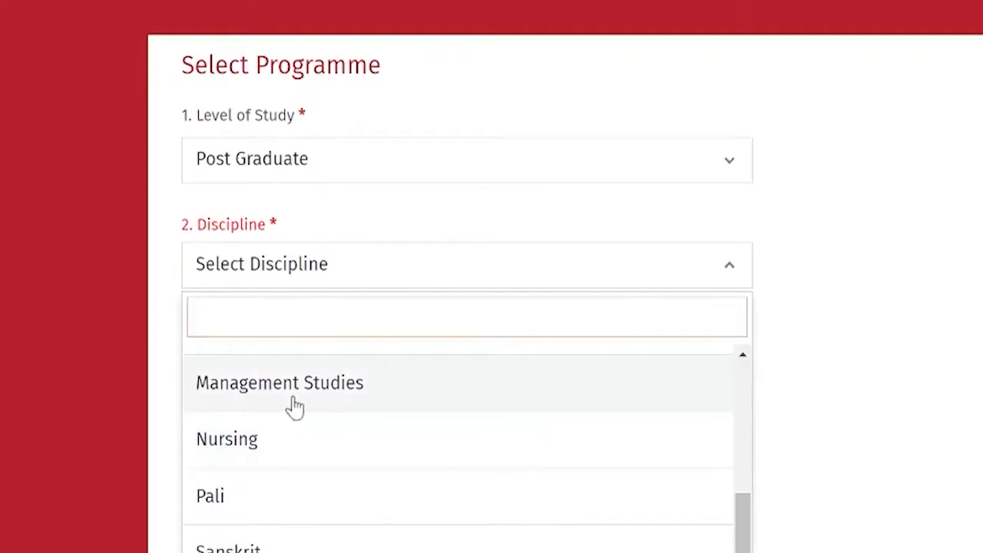
click(293, 407)
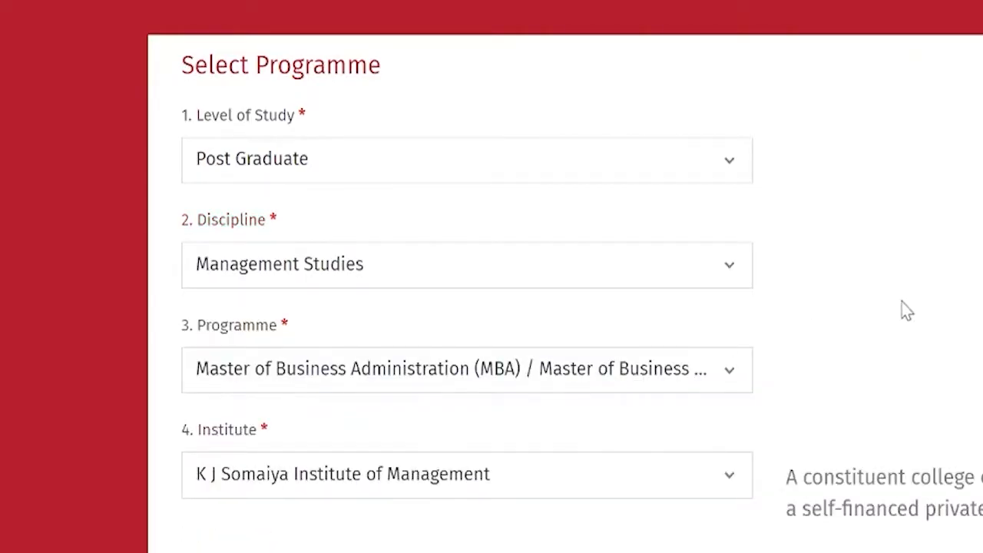
Step: Set the applicant category to Resident Indians and save the programme selection
scroll(907, 311, down, 2)
click(732, 376)
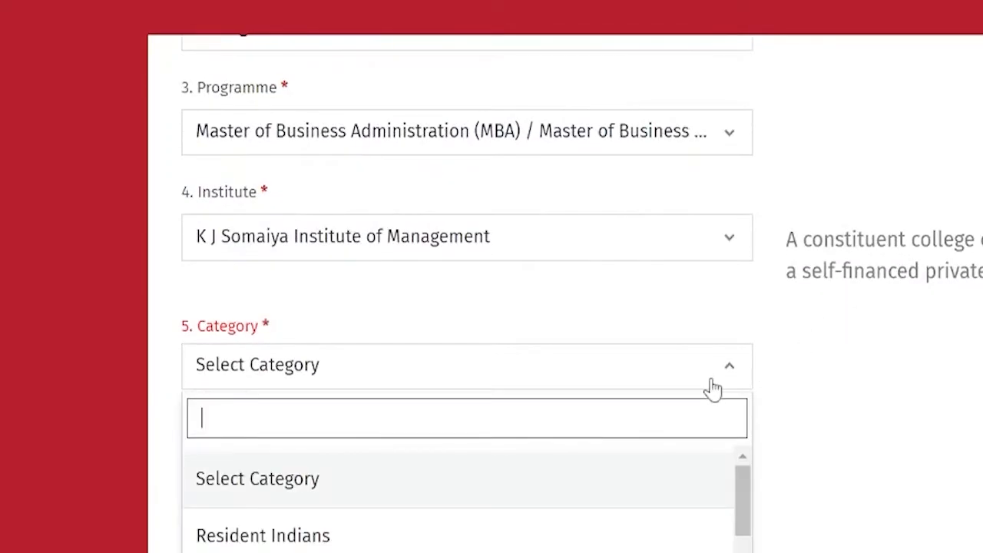
scroll(853, 342, down, 1)
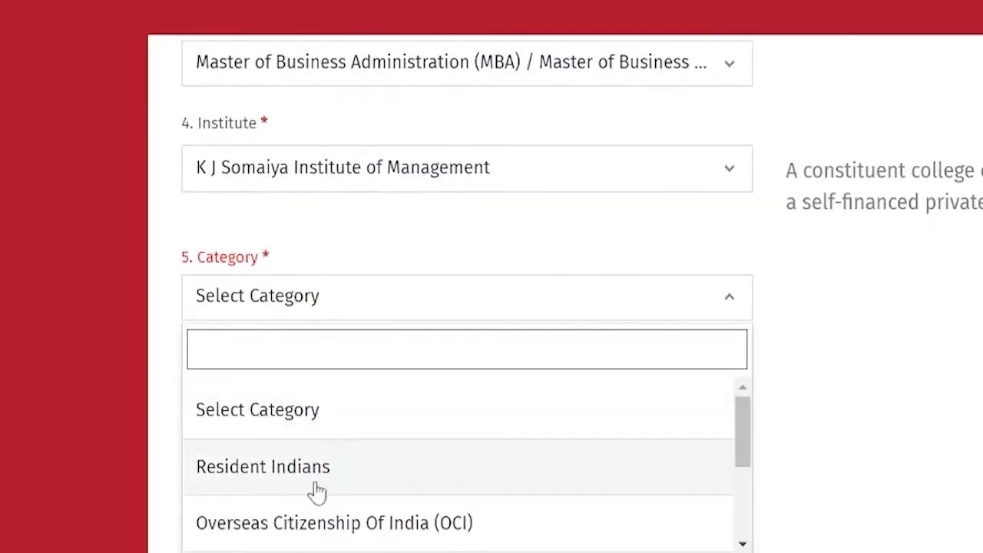
scroll(746, 446, down, 1)
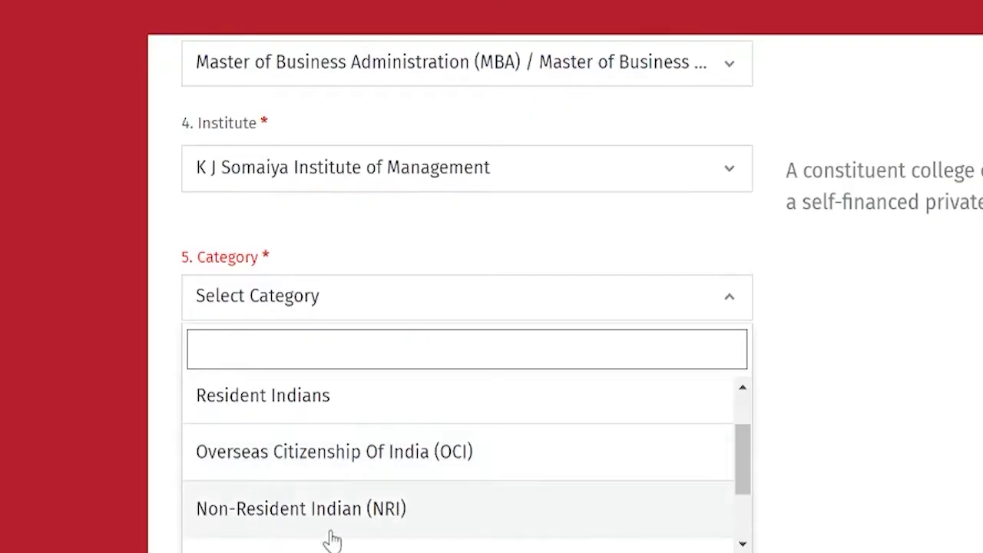
drag(743, 461, 745, 513)
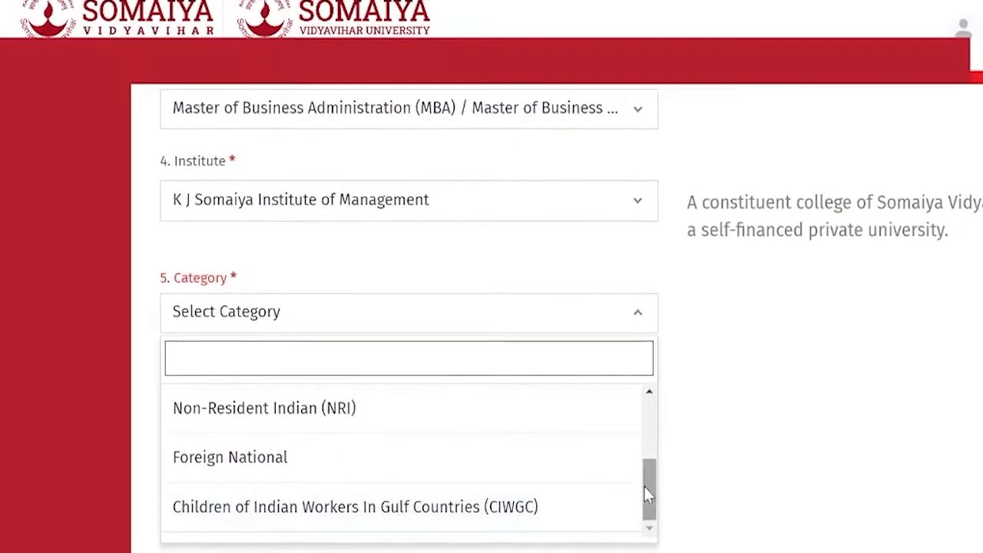
drag(648, 496, 617, 430)
click(271, 462)
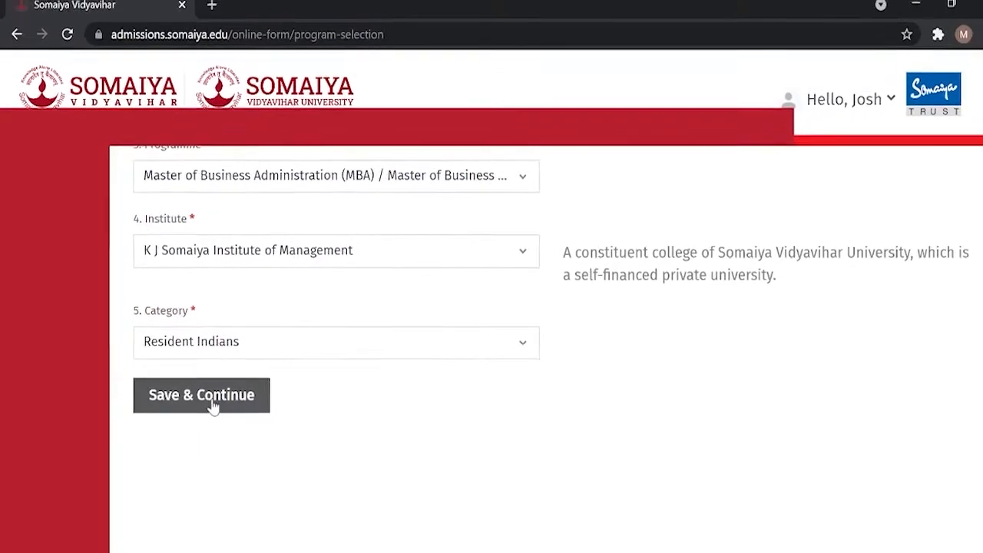
click(218, 400)
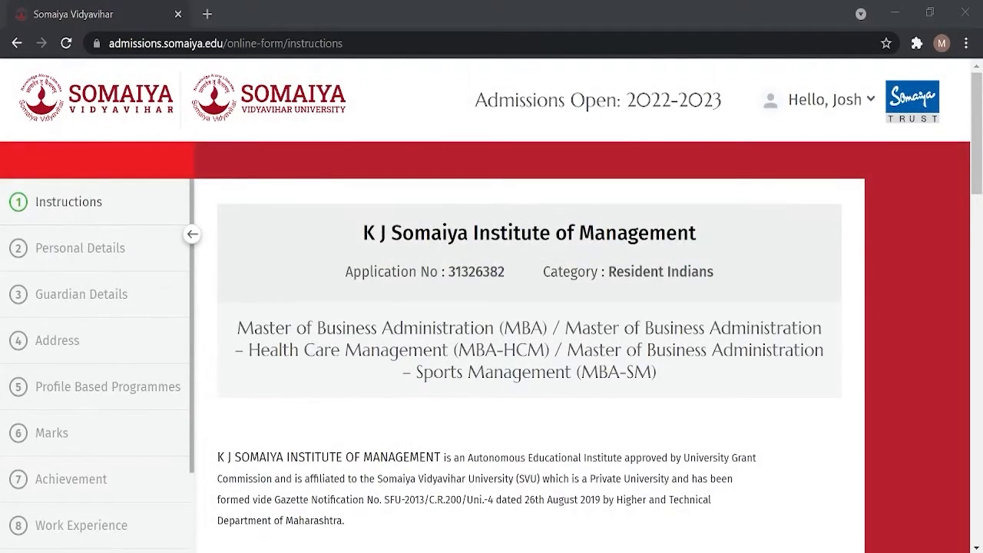
Step: View the Statement of Purpose PDF, then acknowledge and save the instructions
drag(977, 118, 978, 458)
click(298, 240)
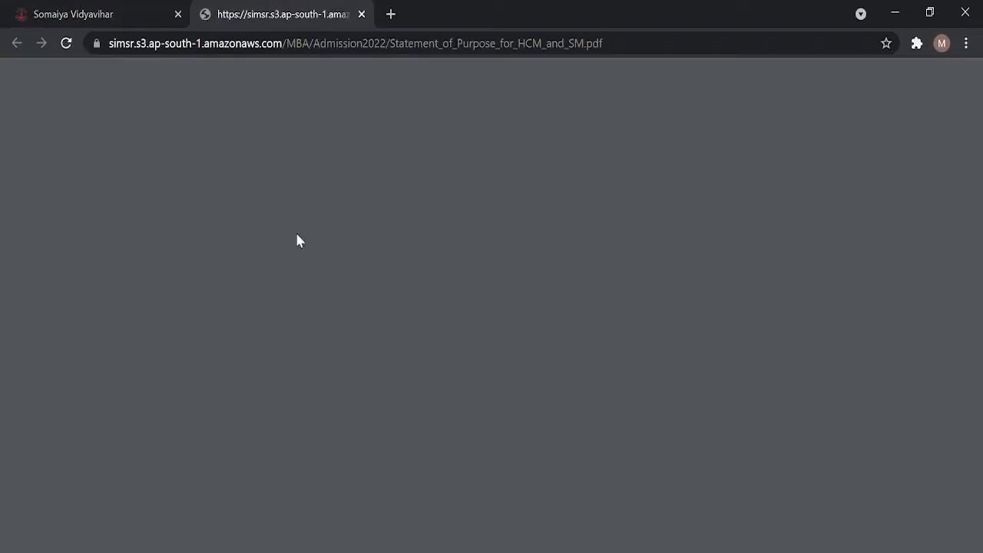
click(814, 305)
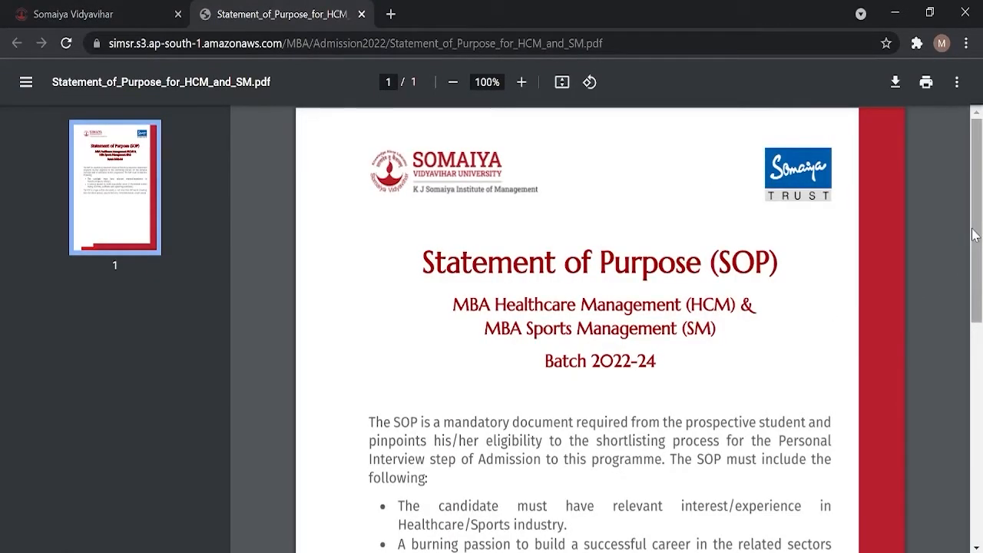
drag(975, 242, 979, 307)
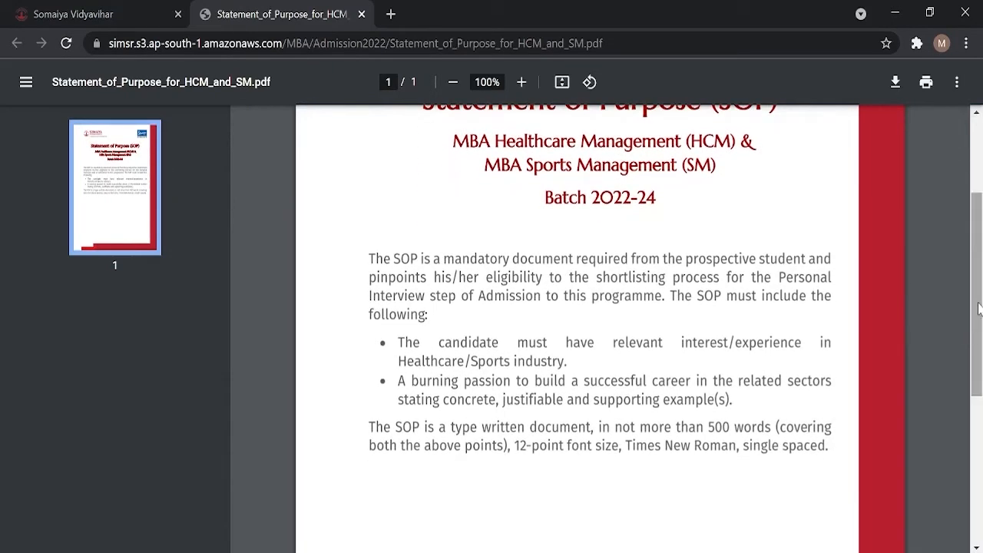
click(149, 10)
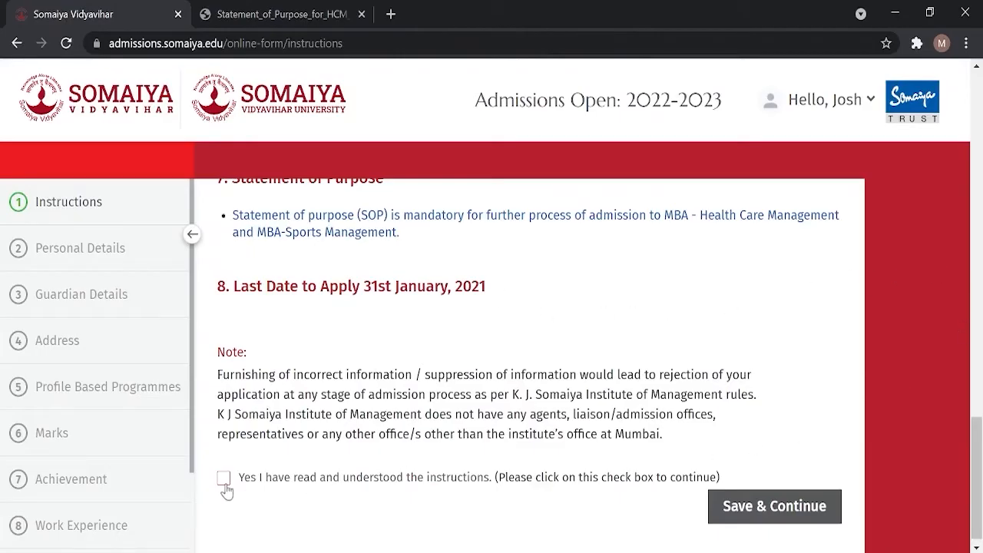
scroll(737, 492, down, 1)
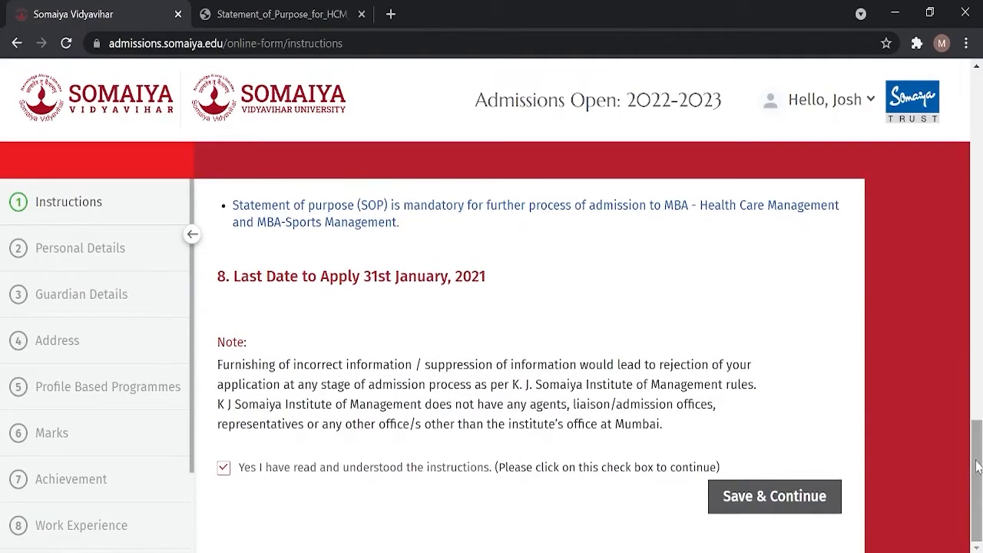
click(759, 499)
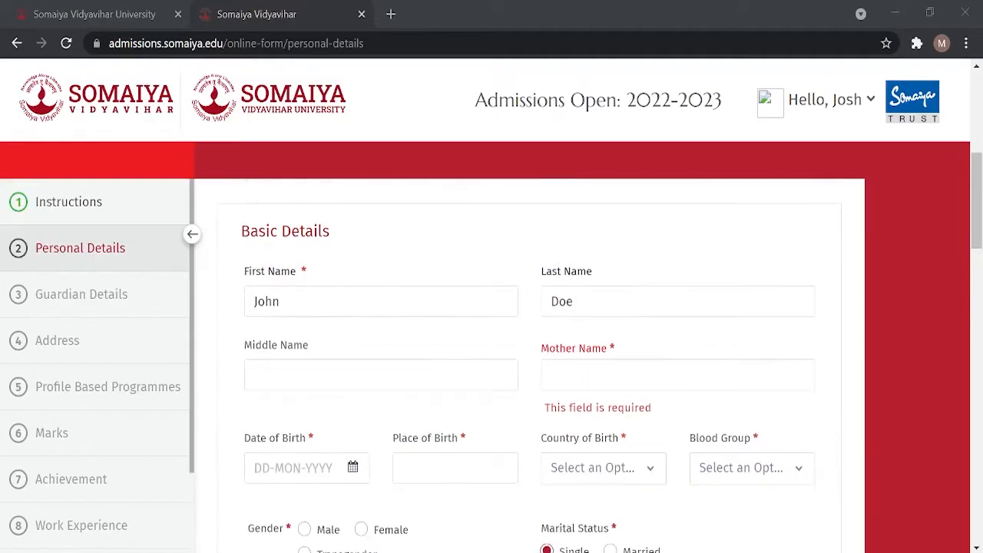
click(605, 373)
text(Mary Doe)
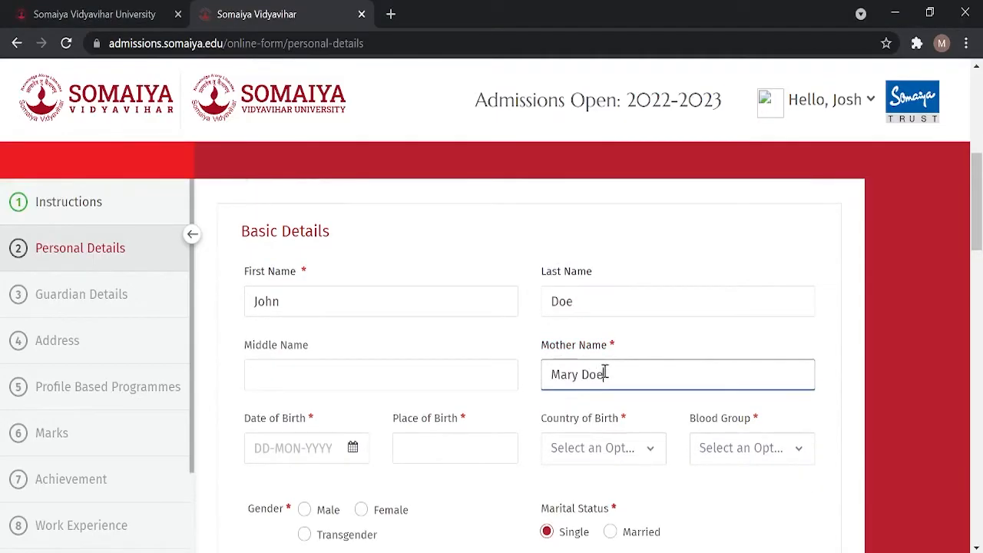
scroll(604, 374, down, 1)
click(352, 367)
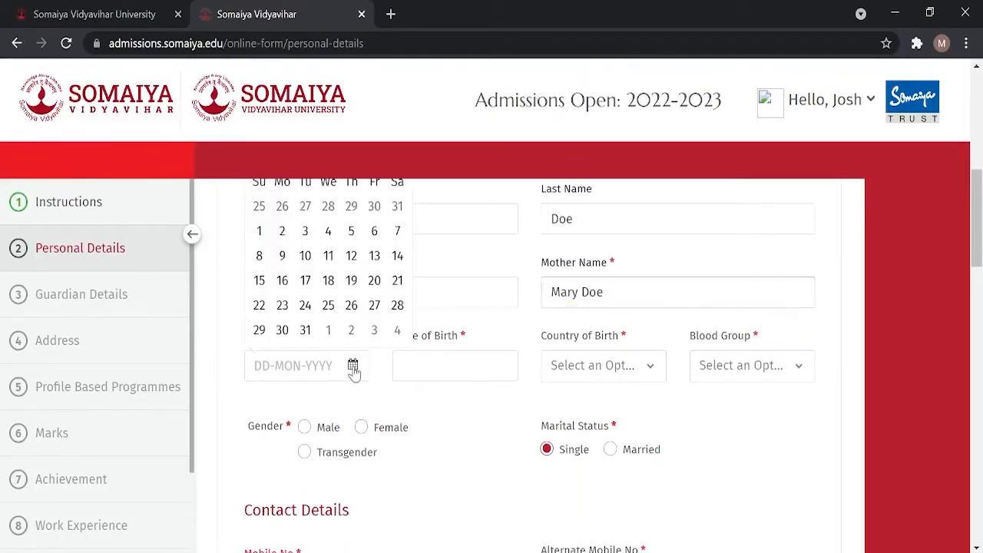
scroll(355, 376, up, 1)
click(340, 242)
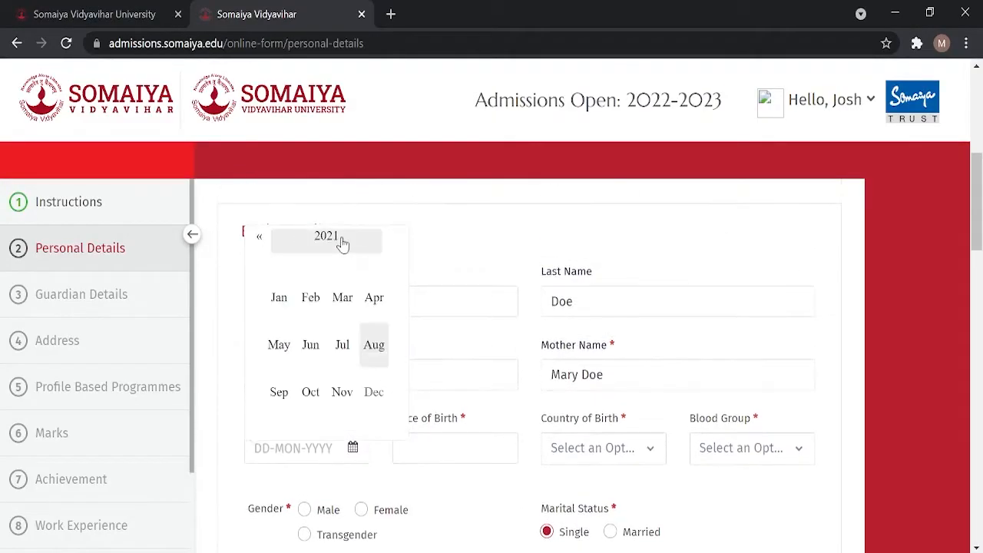
click(343, 241)
click(343, 241)
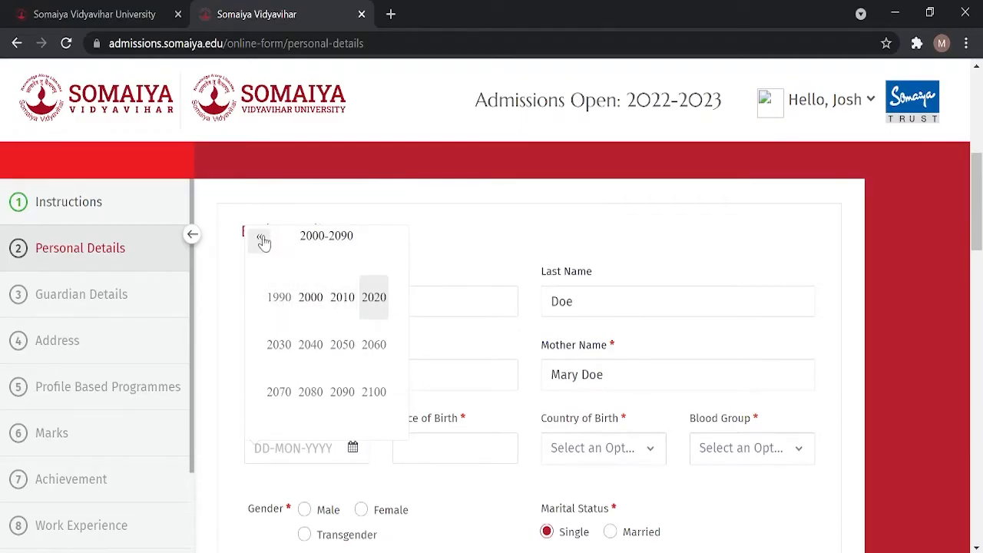
click(279, 296)
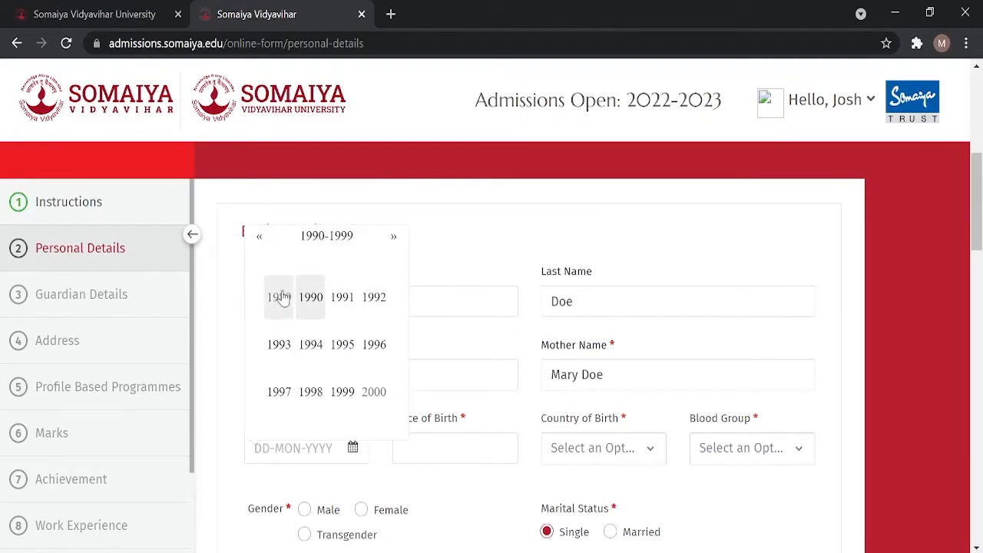
click(341, 347)
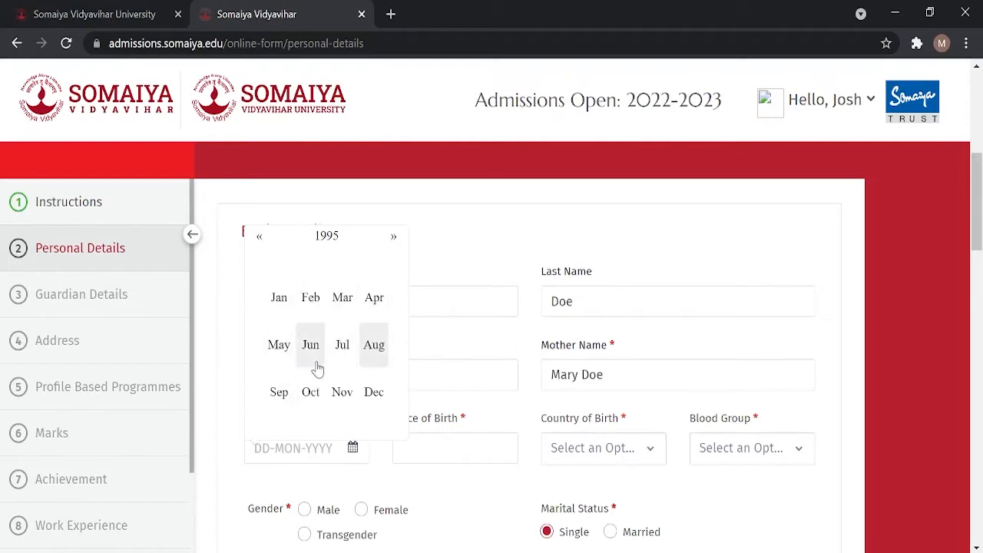
click(313, 358)
click(328, 340)
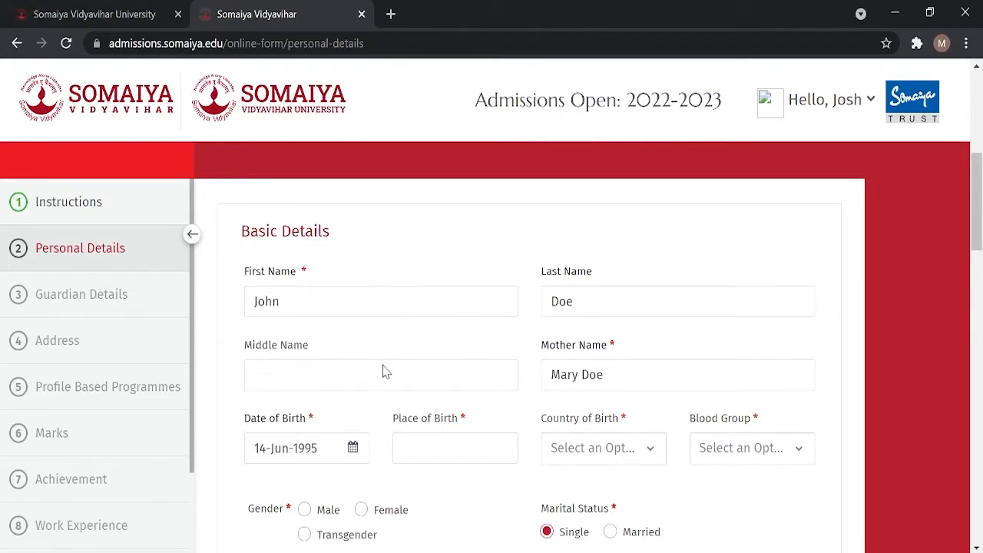
Step: Set Country of Birth to India, Blood Group to B+, and gender to Male
scroll(548, 408, down, 1)
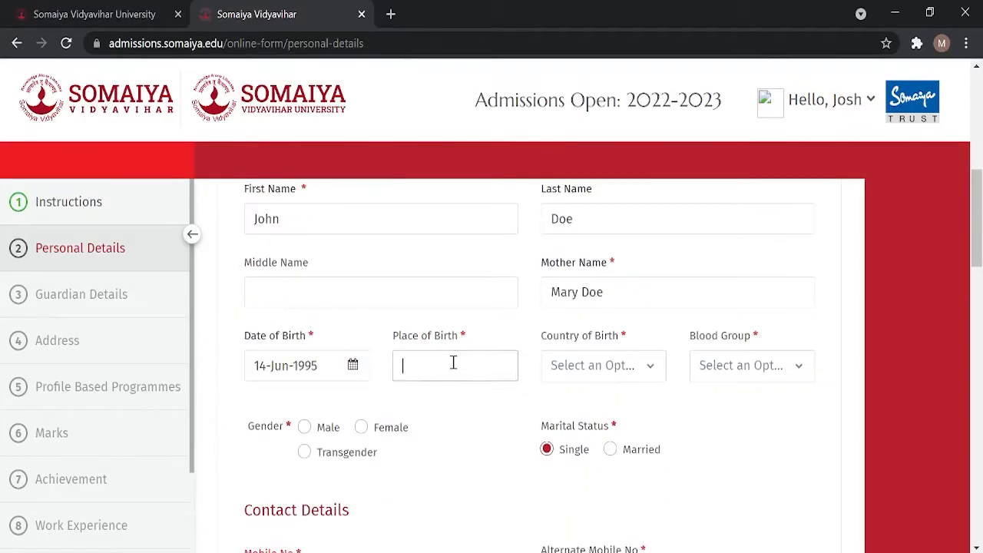
click(625, 379)
scroll(627, 346, down, 1)
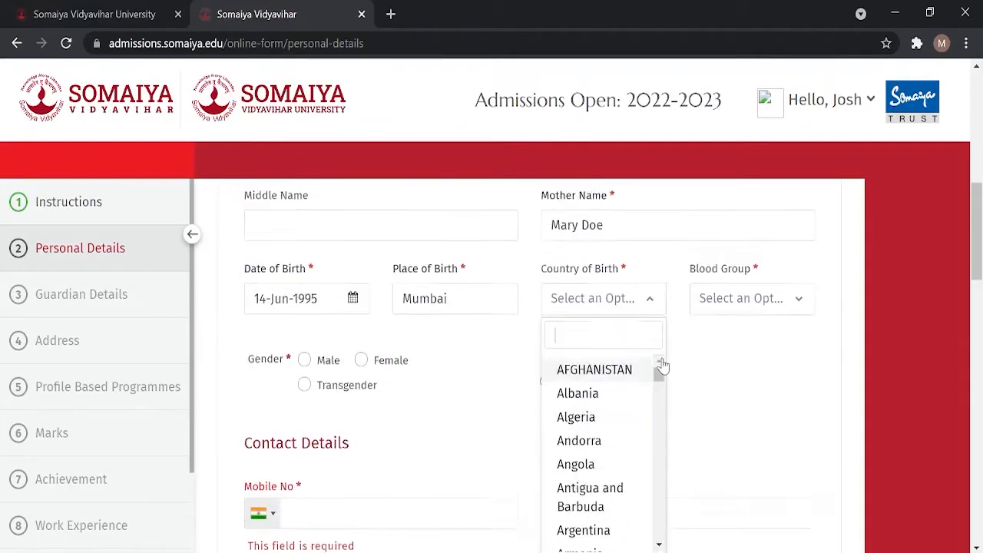
text(india)
click(573, 359)
click(751, 284)
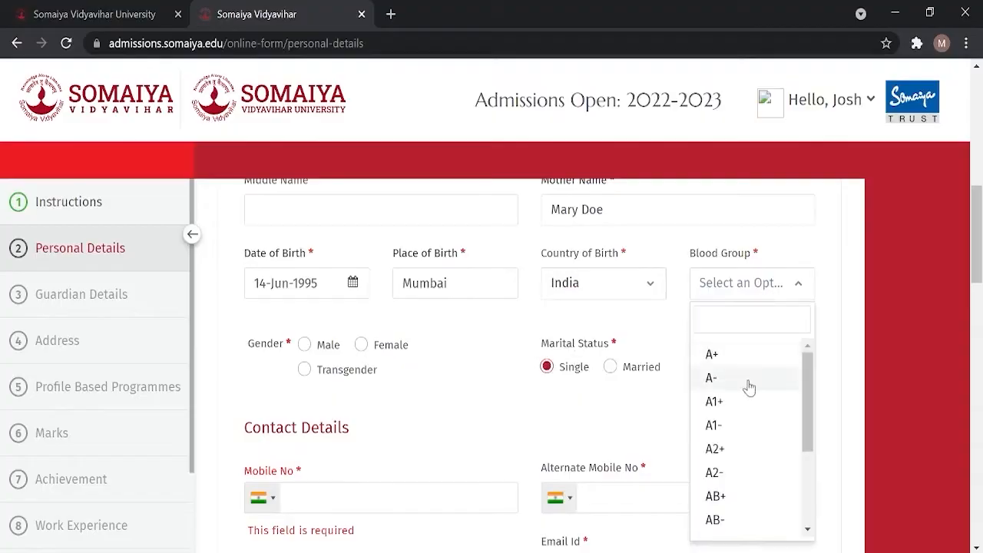
drag(809, 417, 807, 392)
text(b)
click(726, 356)
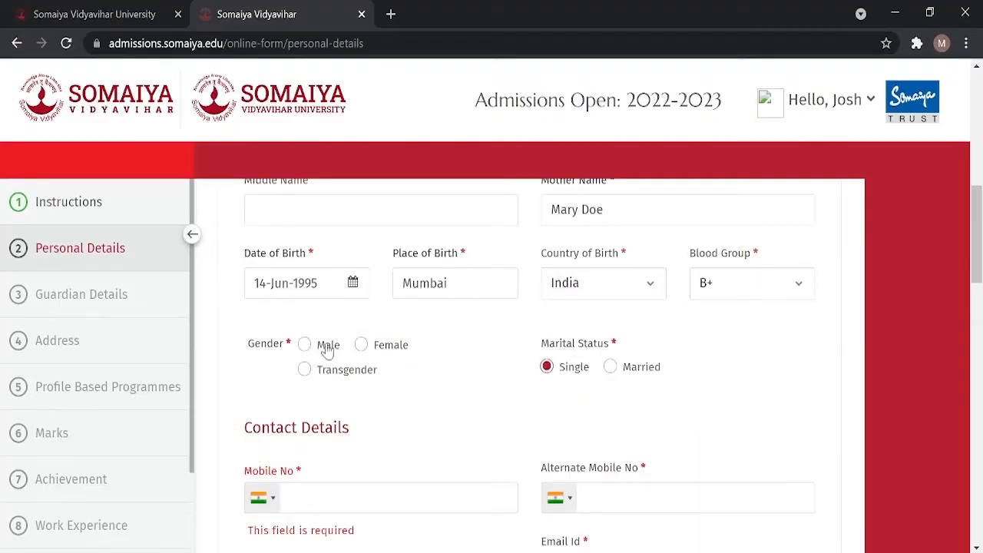
click(327, 350)
Step: Enter the mobile and alternate mobile numbers
scroll(553, 272, down, 2)
drag(974, 265, 974, 298)
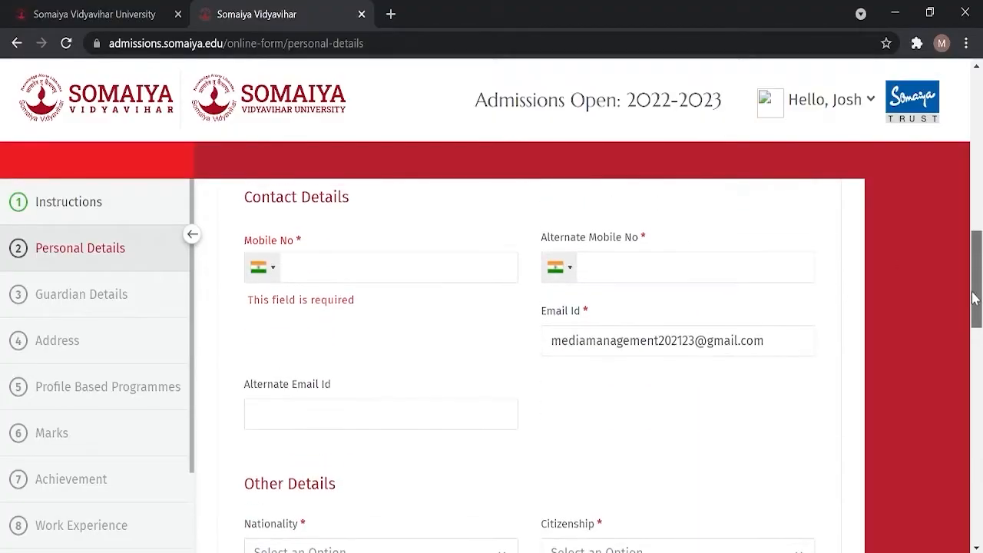
click(344, 277)
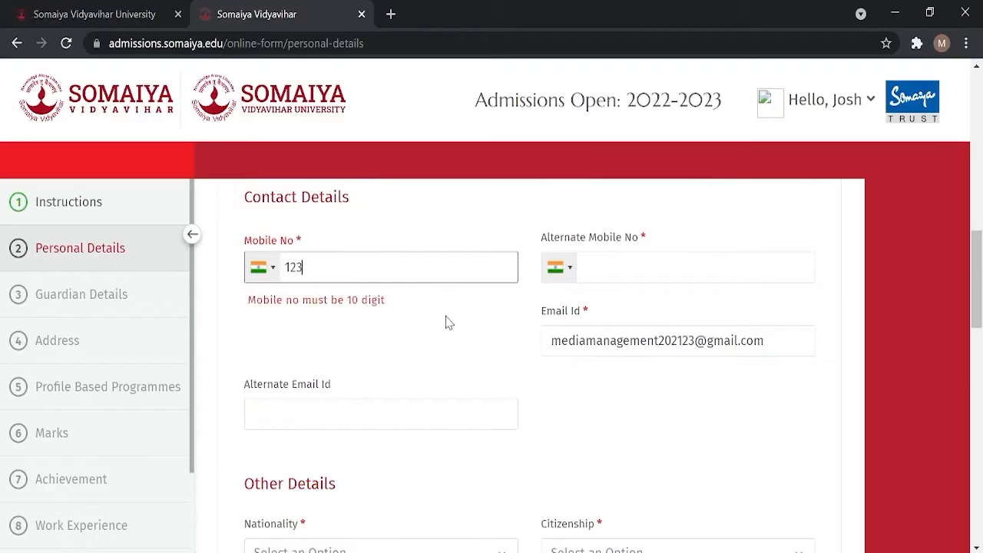
click(689, 265)
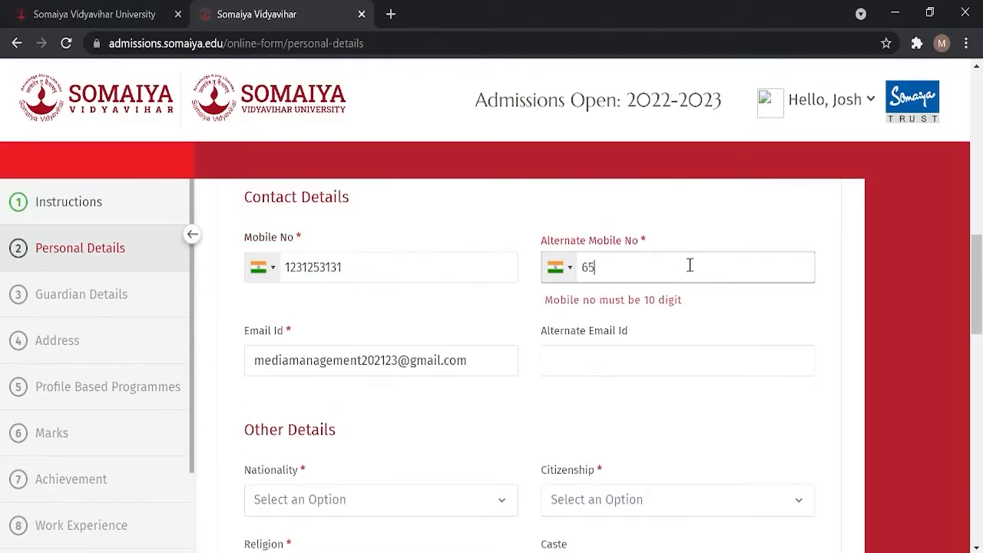
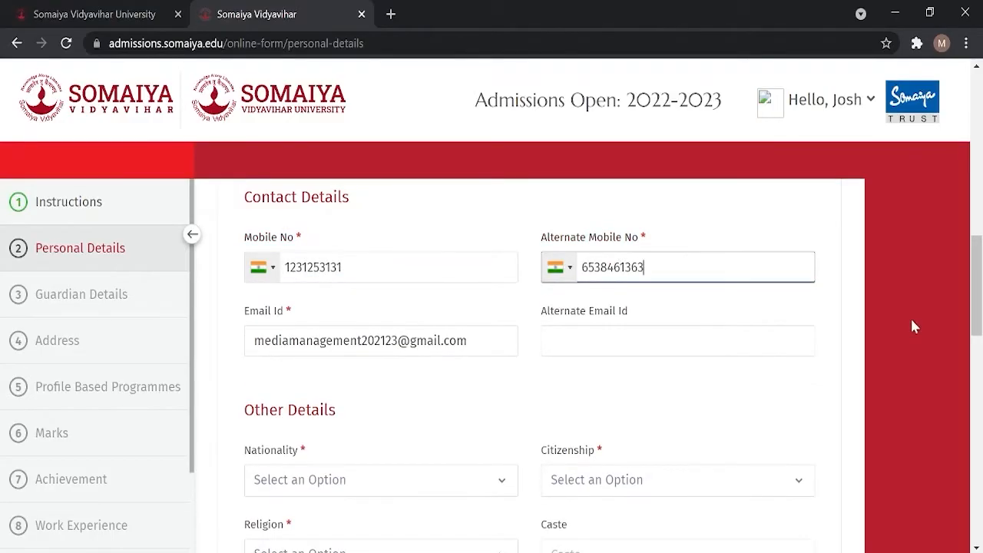
scroll(974, 299, down, 3)
Step: Set Nationality and Citizenship to India and Religion to OTHERS
click(505, 276)
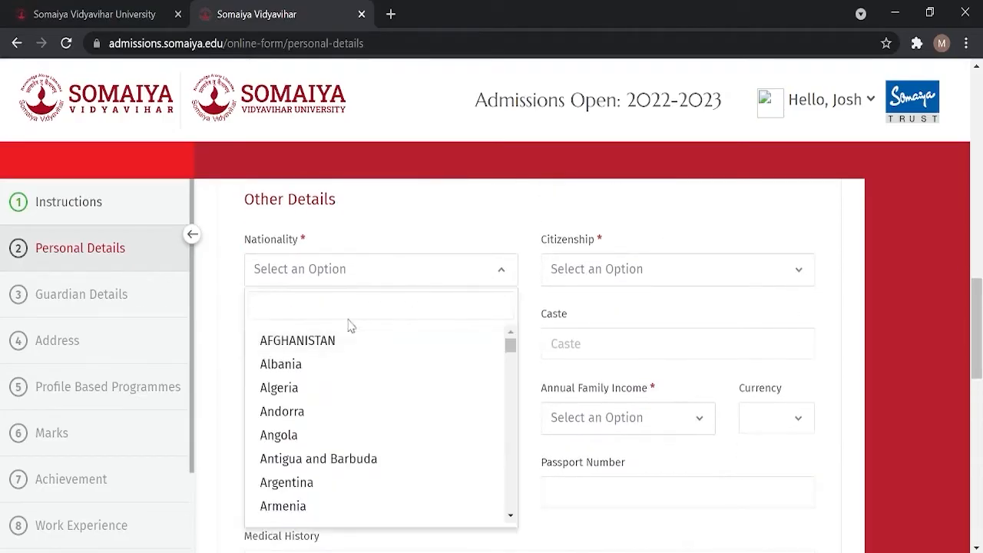
scroll(510, 351, down, 12)
scroll(509, 361, up, 12)
text(indi)
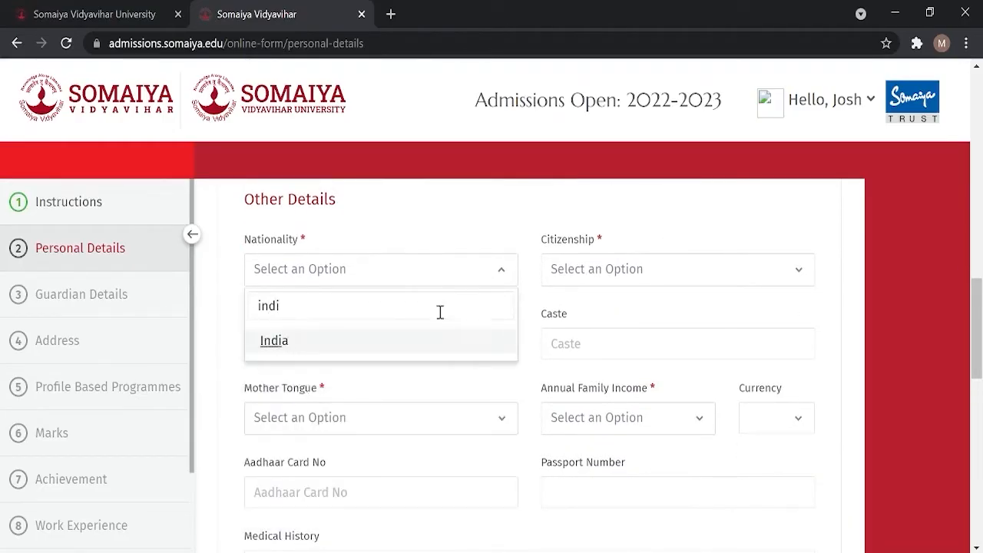
key(Return)
click(684, 277)
text(india)
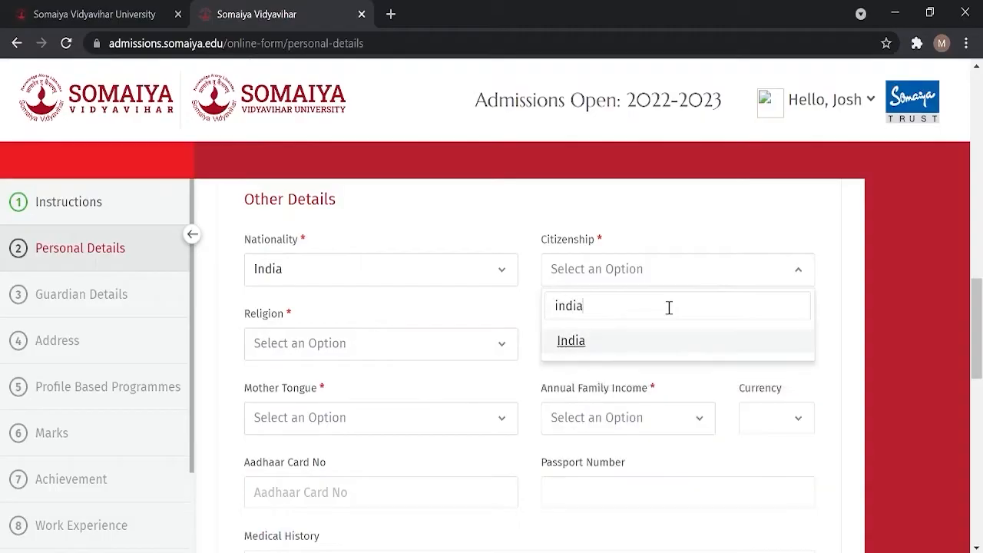
click(586, 340)
scroll(461, 338, down, 1)
click(345, 278)
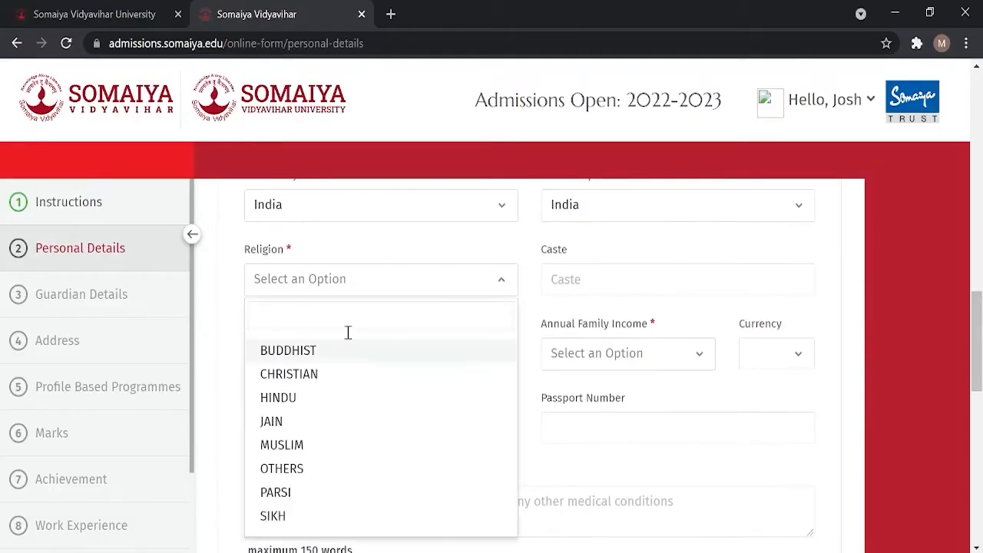
click(402, 470)
Step: Choose Hindi as mother tongue and the 2,50,001 - 3,00,000 family income bracket
click(494, 355)
scroll(499, 415, down, 8)
scroll(577, 412, down, 1)
mouse_move(511, 397)
mouse_down()
mouse_move(511, 496)
mouse_move(513, 400)
mouse_up()
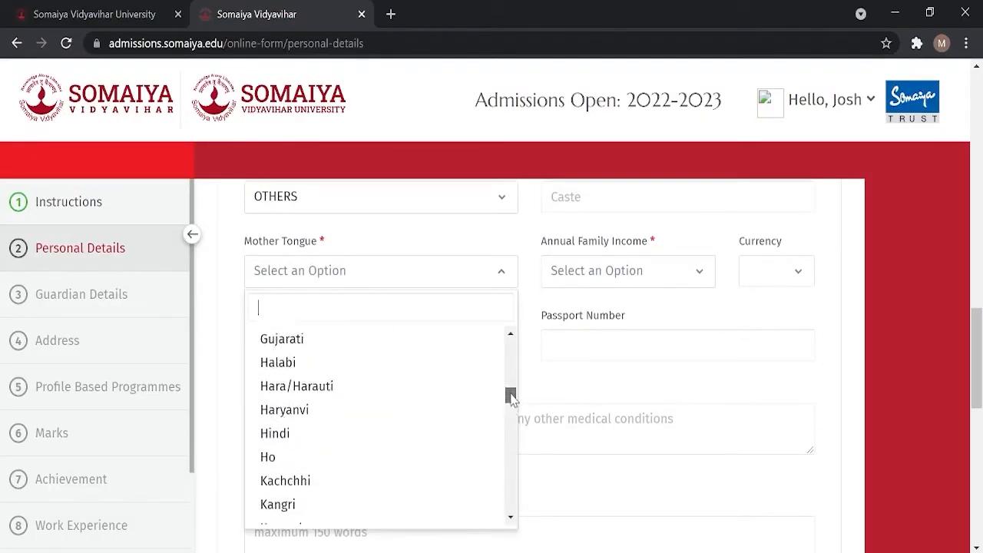
click(274, 433)
click(627, 271)
scroll(628, 476, down, 3)
scroll(643, 432, up, 2)
click(639, 418)
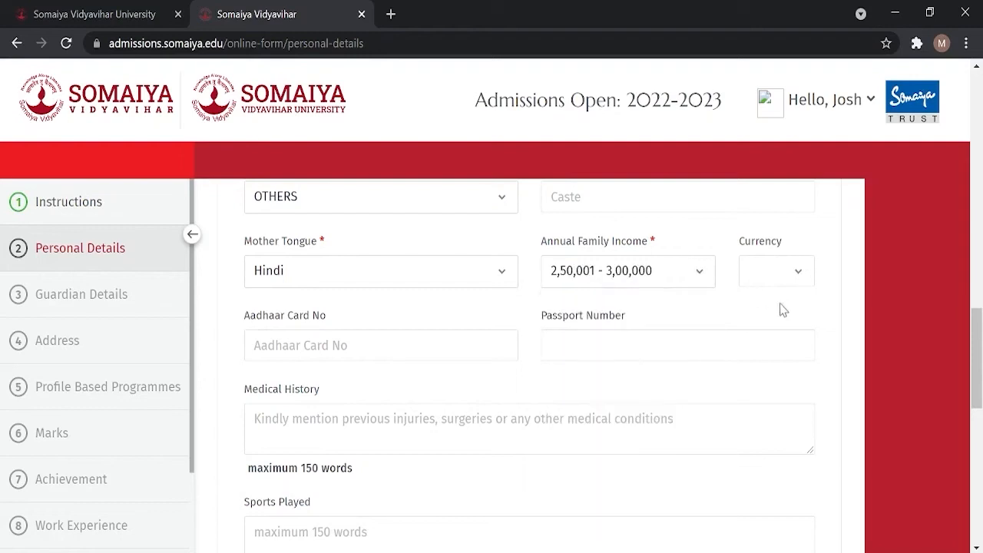
click(625, 346)
scroll(625, 346, down, 2)
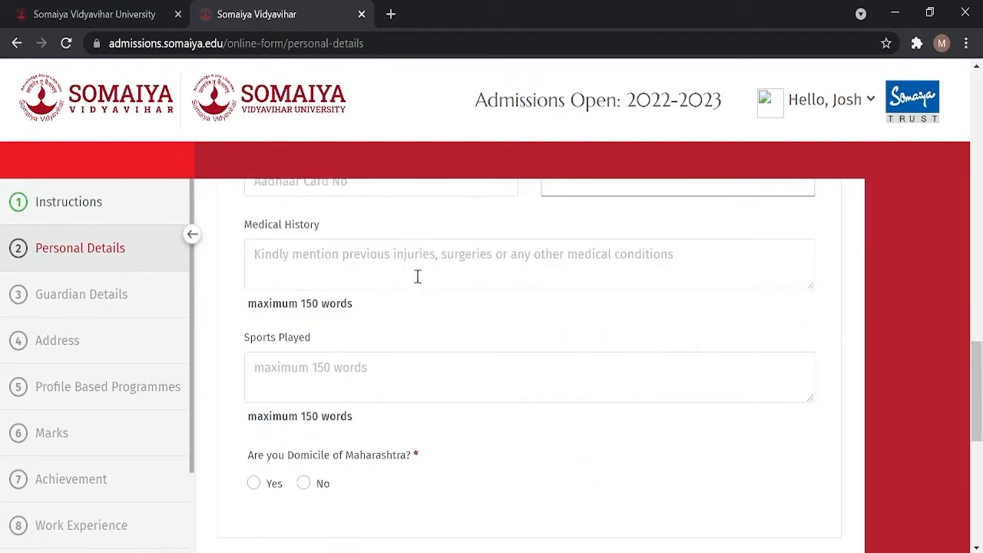
drag(980, 360, 980, 375)
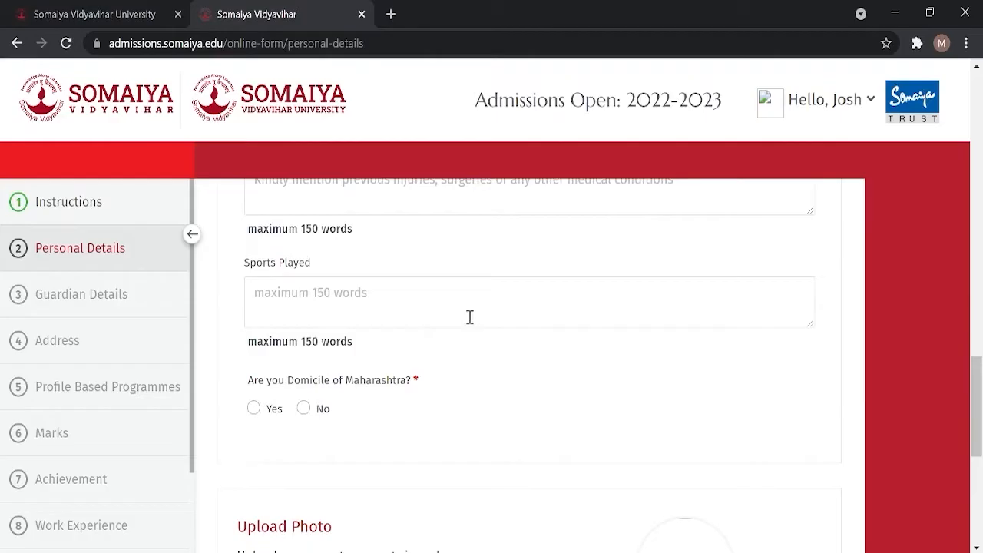
drag(975, 396, 975, 419)
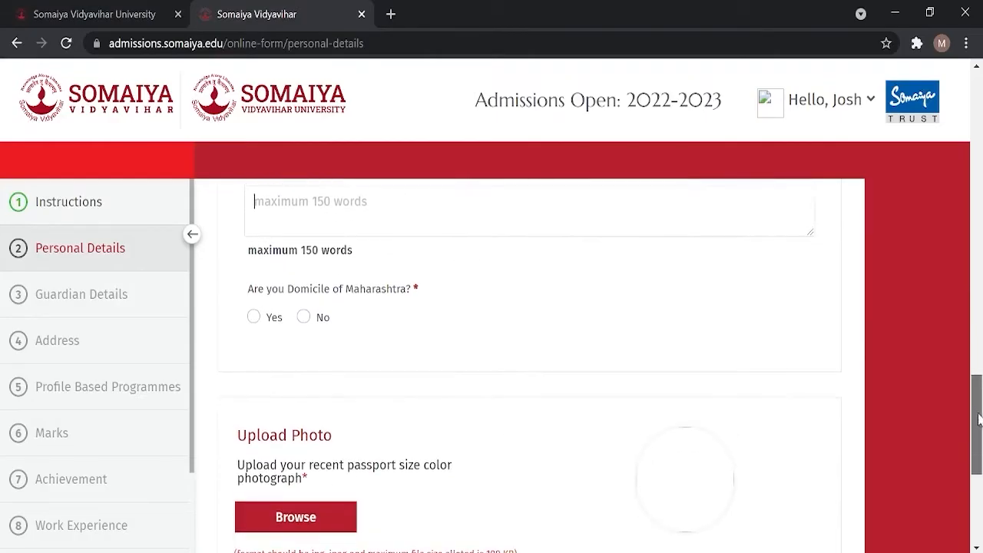
Step: Answer Yes to Maharashtra domicile and No to Gujarati linguistic minority, reviewing the documents note
click(254, 318)
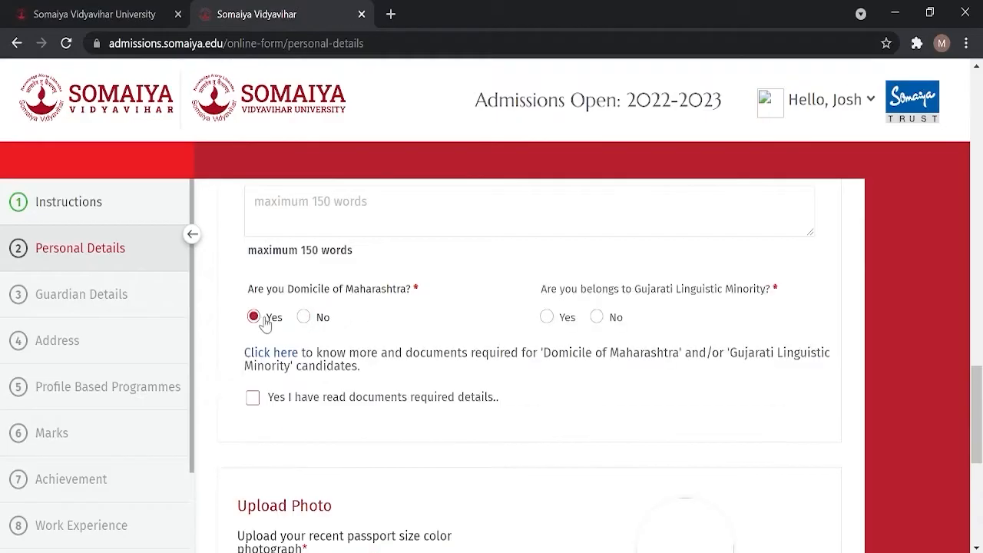
click(304, 317)
click(254, 317)
click(609, 322)
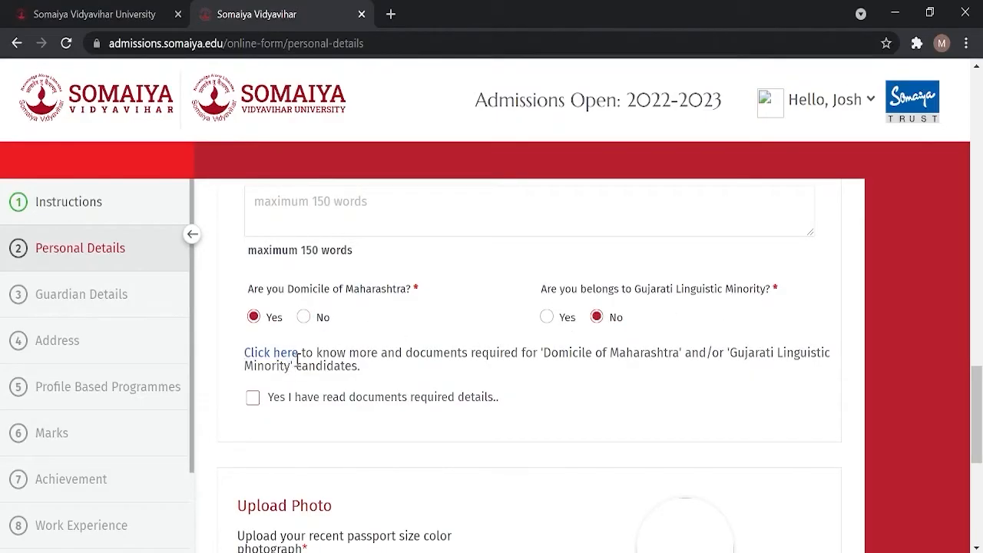
mouse_move(243, 358)
mouse_down()
mouse_move(302, 354)
mouse_move(245, 356)
mouse_up()
click(302, 353)
click(271, 384)
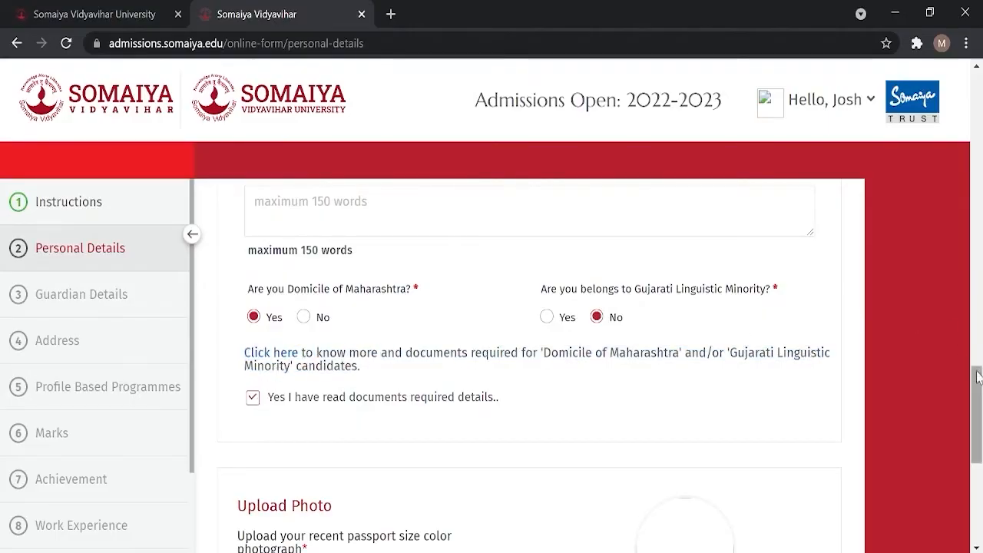
scroll(883, 418, down, 4)
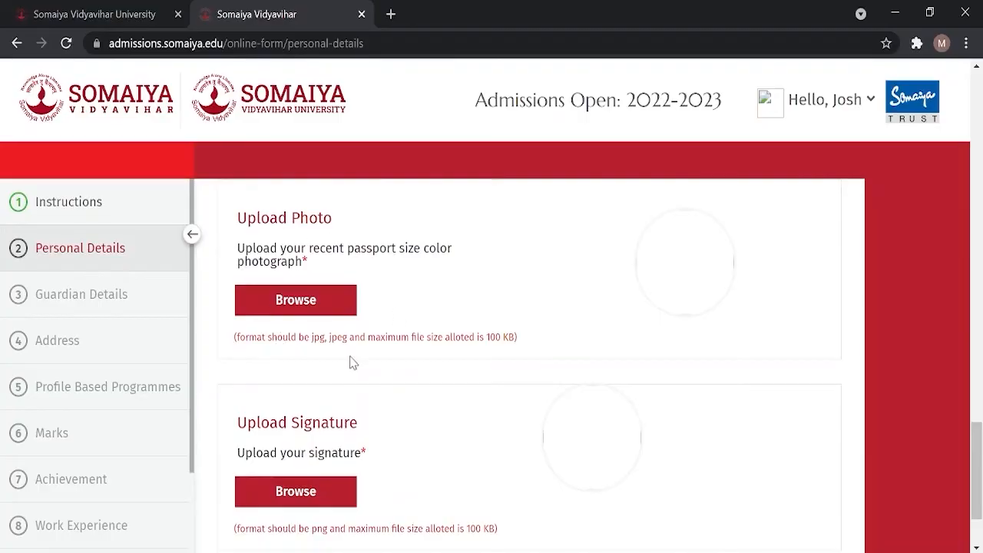
Step: Check the photo and signature format and 100 KB size limits, then save Personal Details
drag(310, 338, 639, 339)
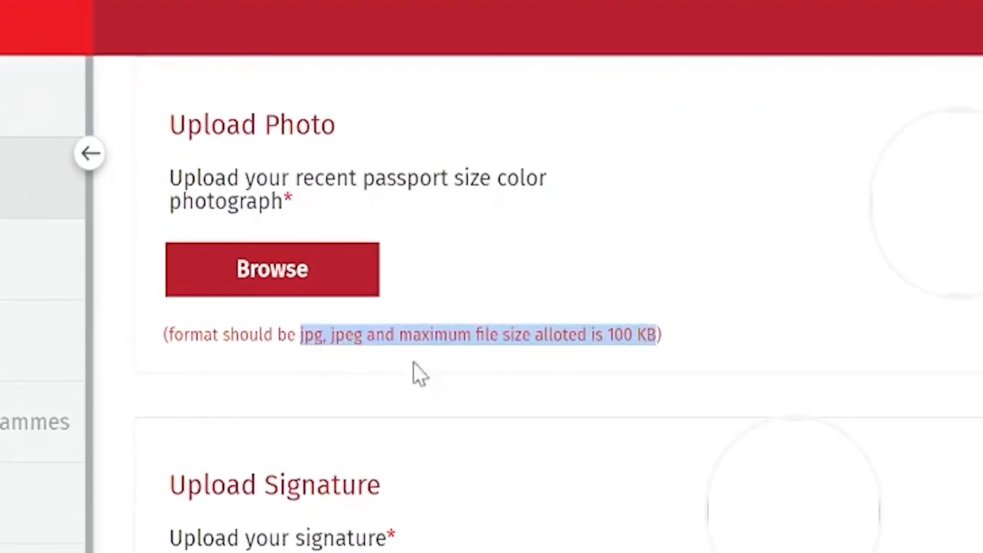
click(905, 376)
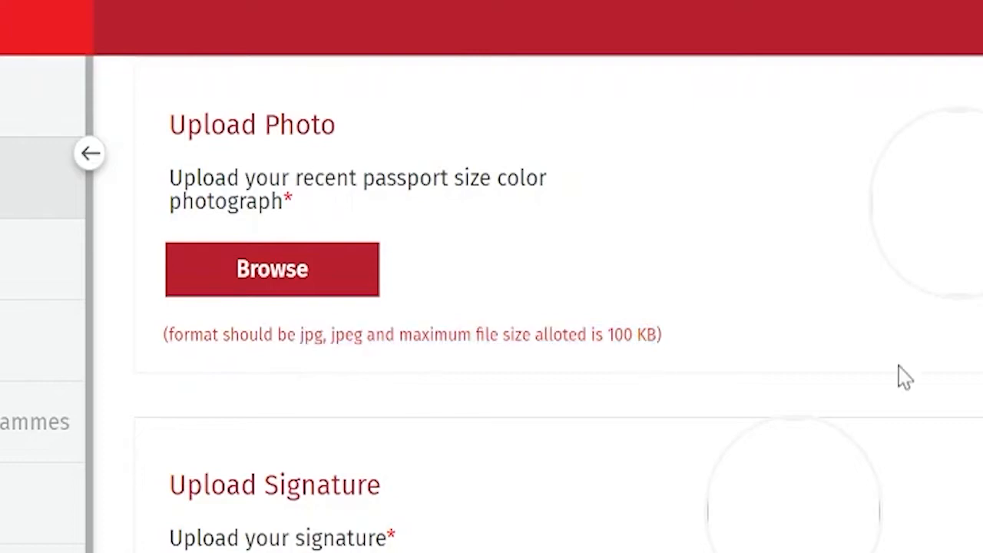
scroll(698, 510, down, 3)
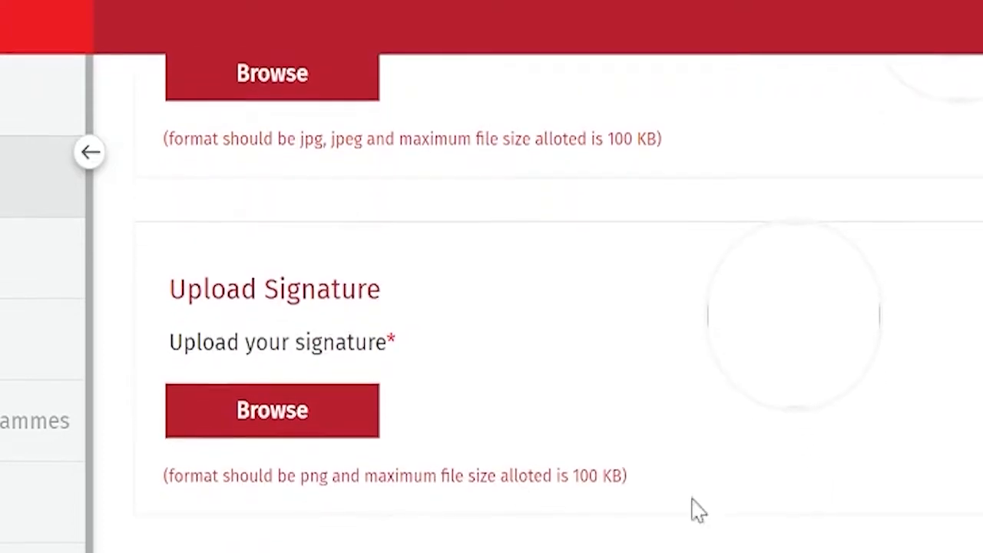
drag(301, 477, 409, 470)
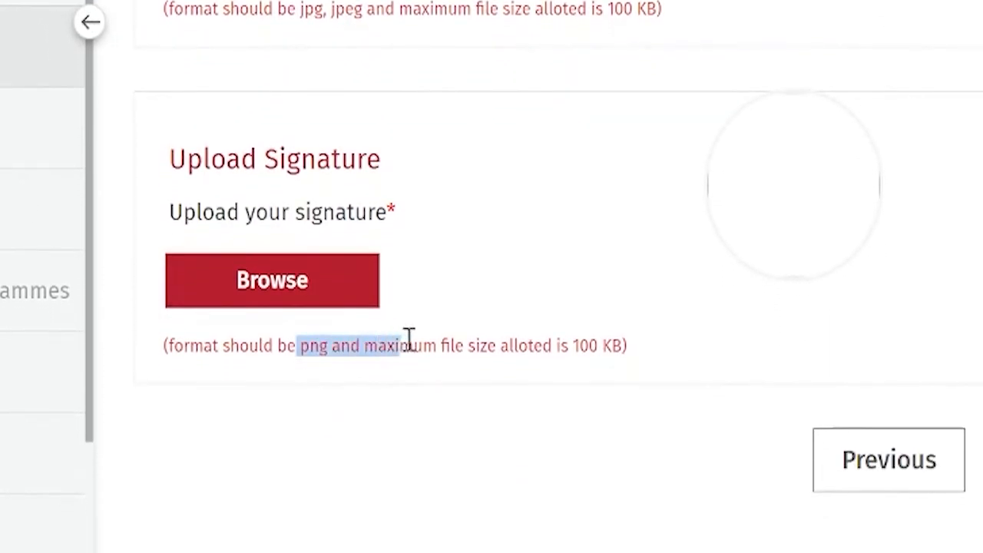
drag(409, 339, 627, 345)
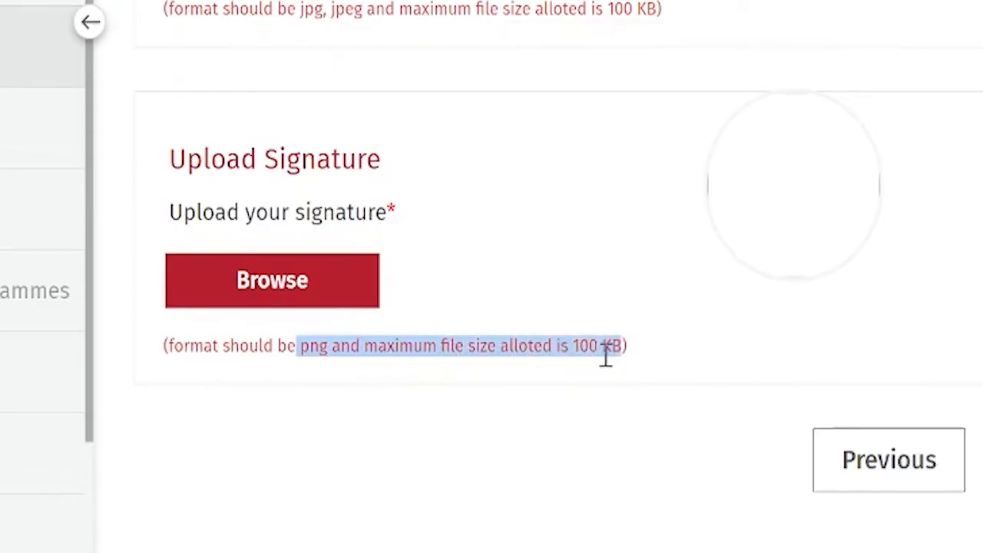
click(981, 325)
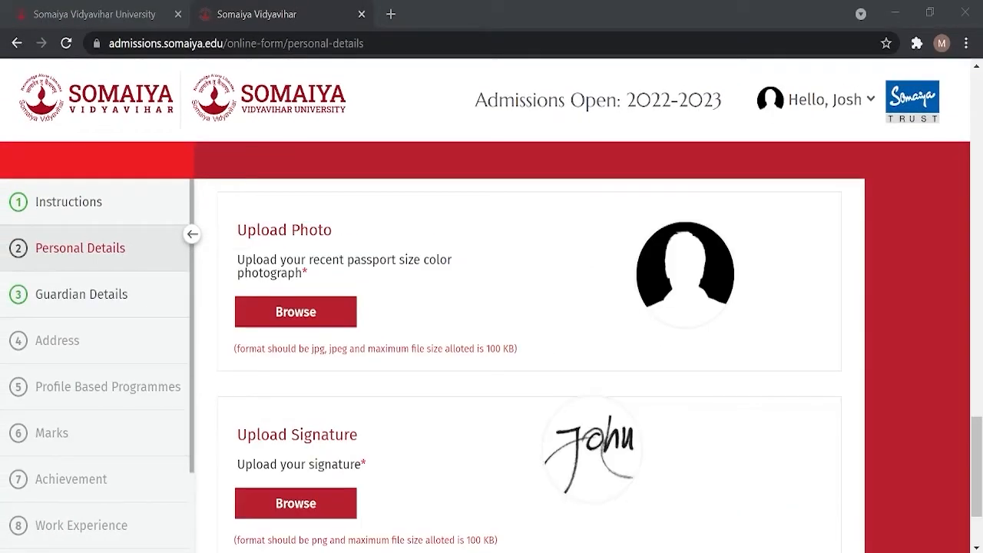
scroll(976, 468, down, 2)
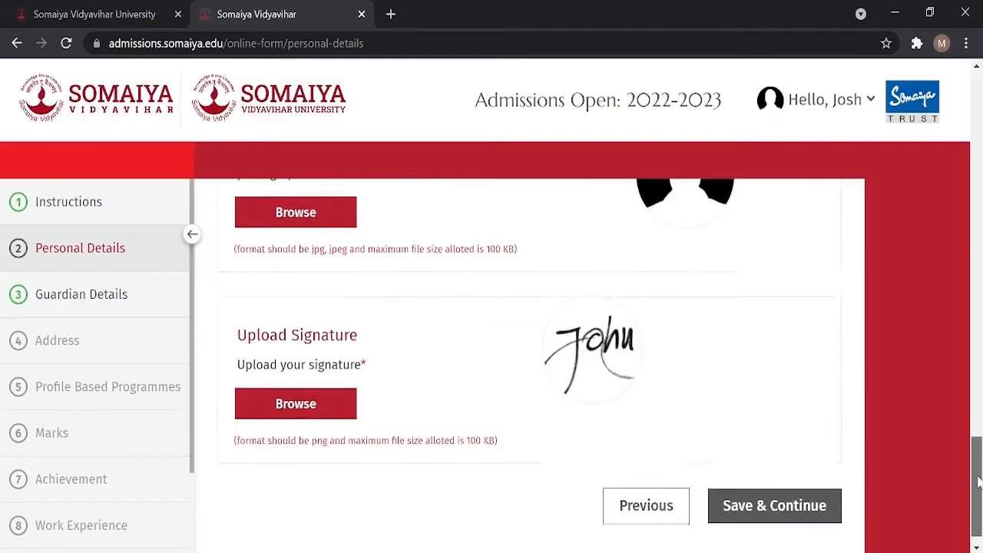
click(824, 485)
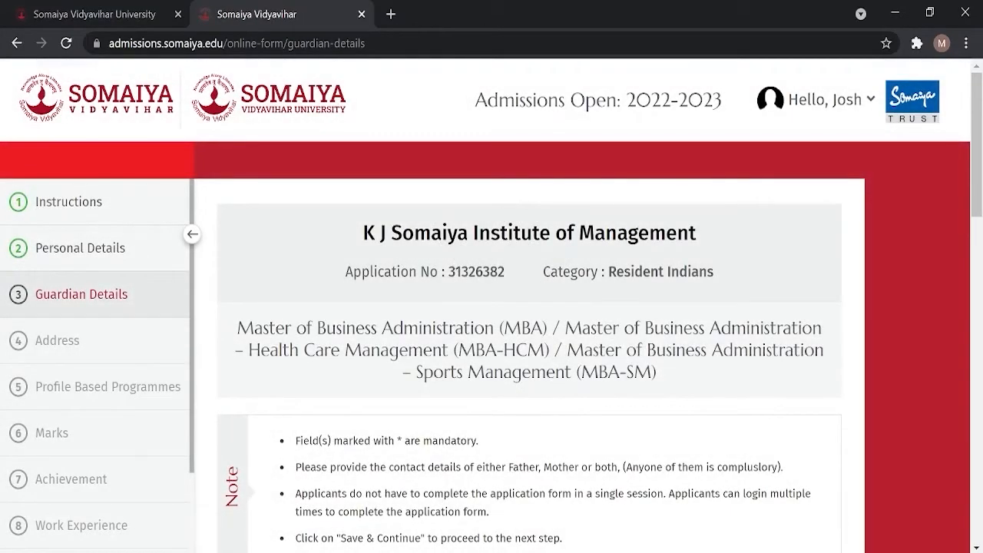
Step: Enter the father's last and first names and the father's and mother's mobile numbers
scroll(858, 291, down, 5)
click(279, 301)
text(Doe)
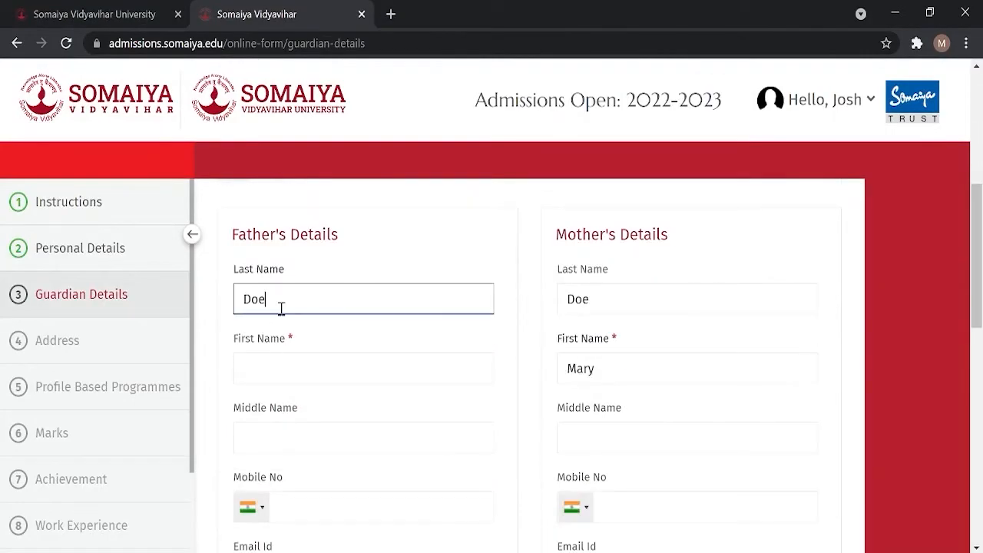
click(280, 369)
text(Joseph)
scroll(281, 369, down, 3)
click(377, 310)
text(1234567891)
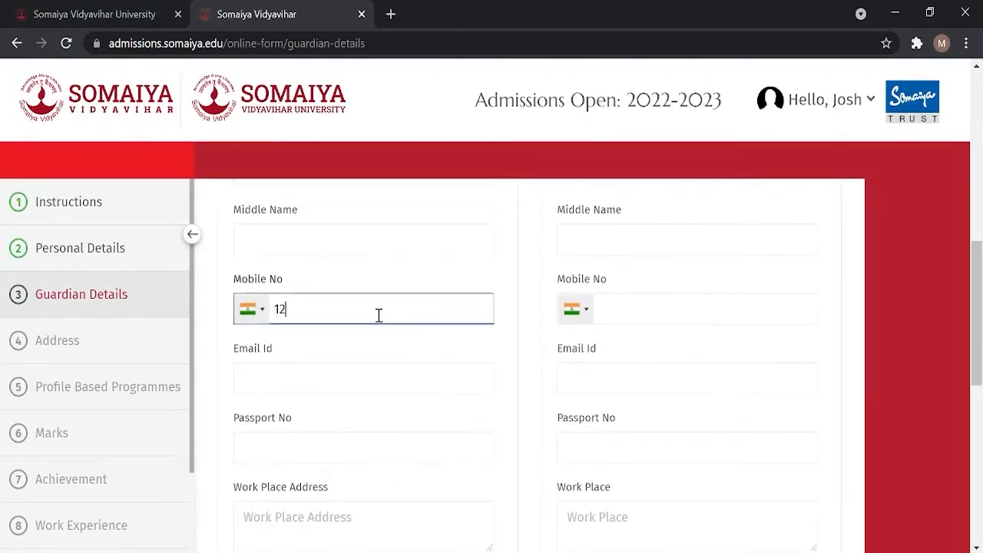
click(649, 308)
text(1234567892)
Step: Add the father's and mother's e-mail addresses and workplace locations
click(367, 378)
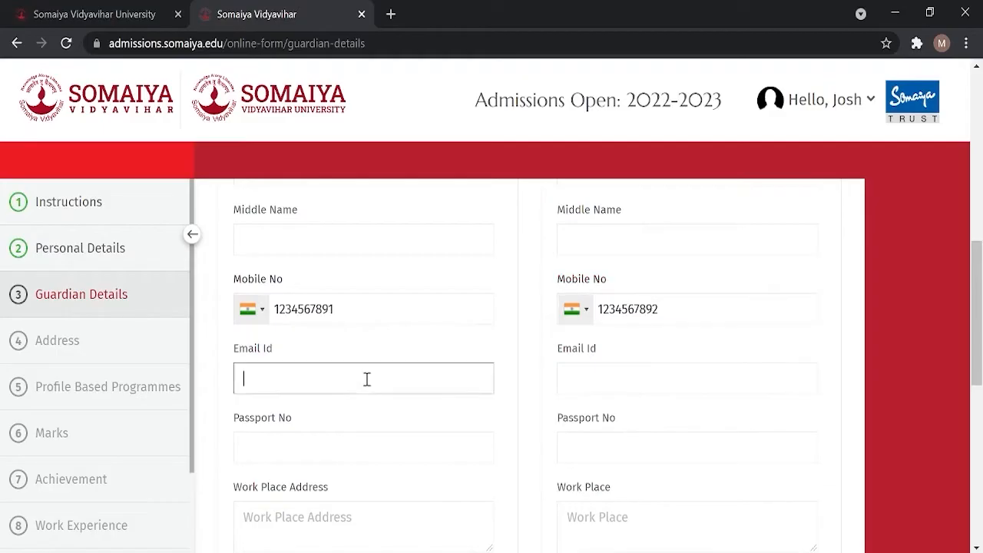
text(josephdoe@ga)
text(ail.com)
click(599, 377)
text(mary)
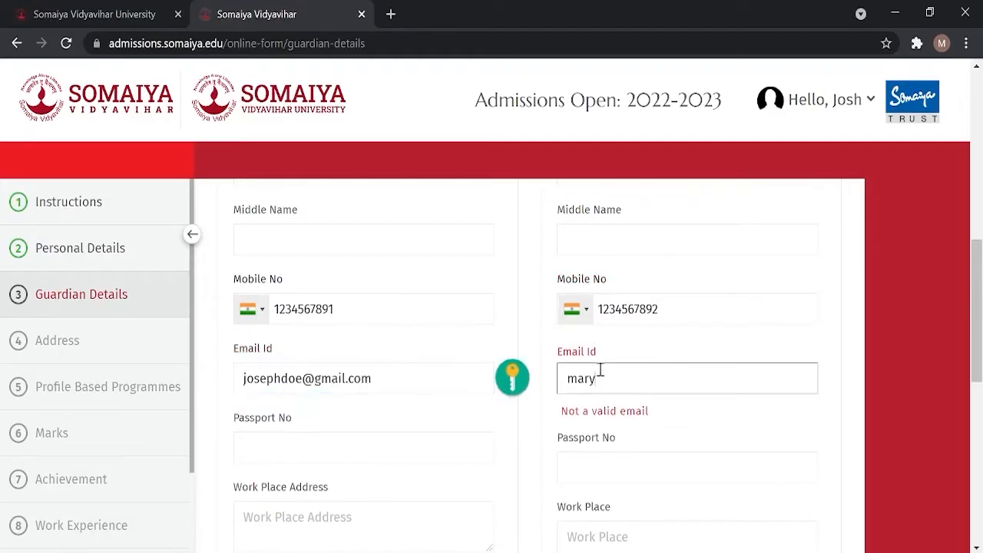
text(doe@gmail.com)
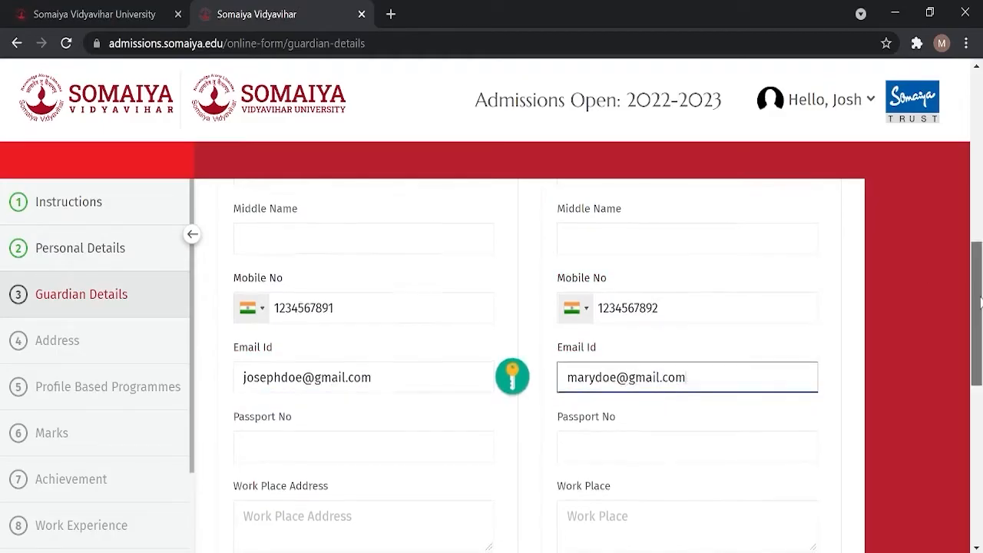
scroll(425, 377, down, 2)
click(427, 379)
text(Borivali East)
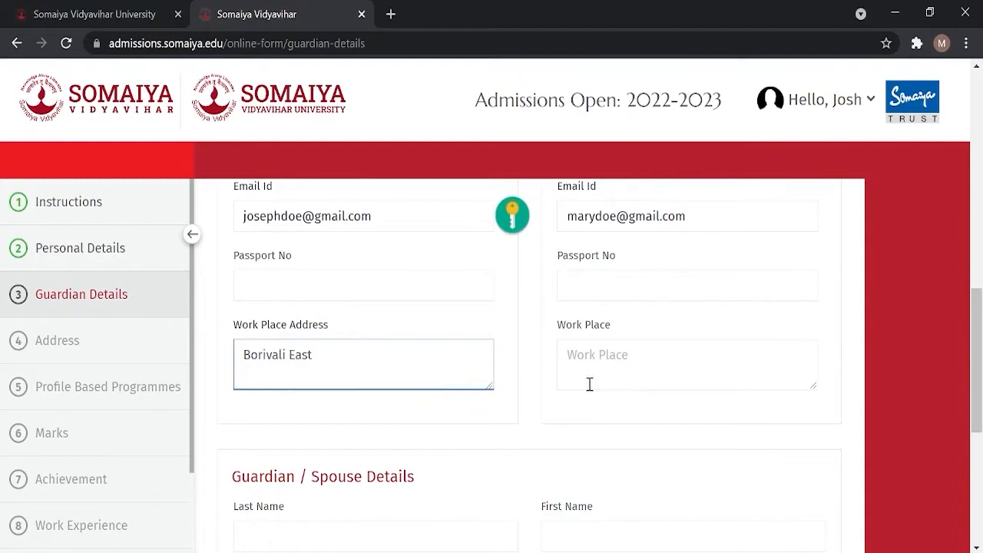
click(589, 384)
text(Borivali West)
Step: Fill in the guardian's name, relation Brother, mobile, e-mail and workplace, then save
scroll(611, 361, down, 3)
click(422, 287)
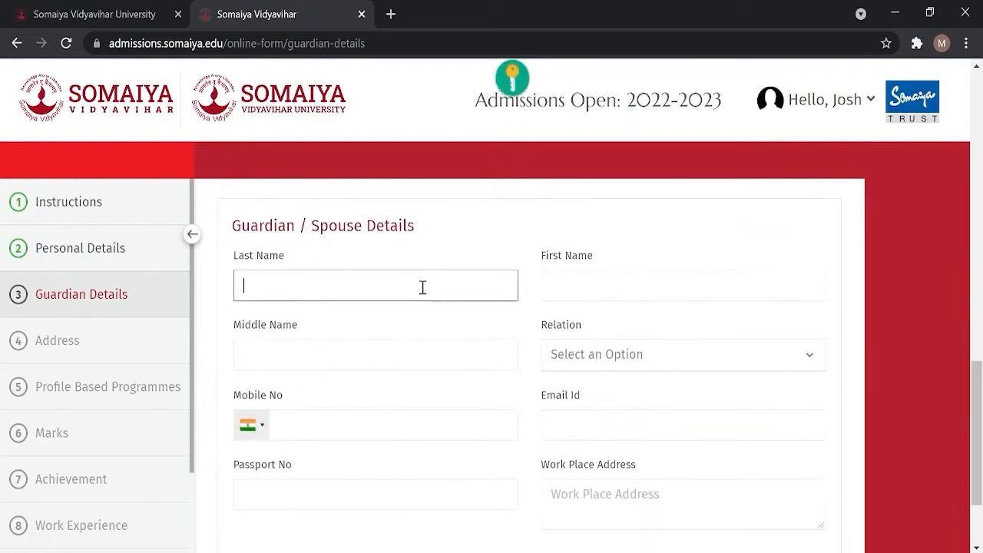
text(Murphy)
click(604, 298)
text(Alex)
click(625, 352)
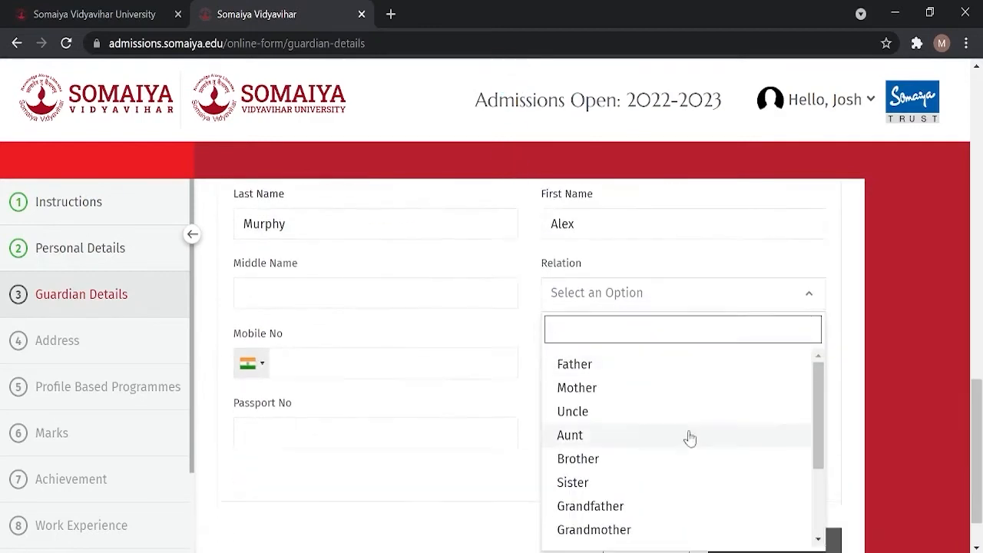
click(684, 459)
click(333, 364)
text(9876543210)
click(577, 369)
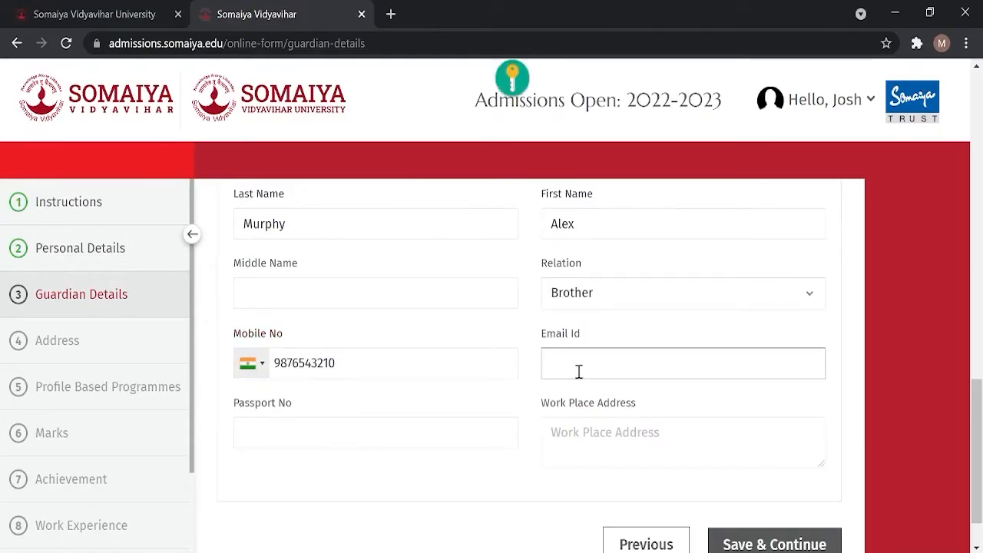
click(599, 447)
text(Santa Cruz)
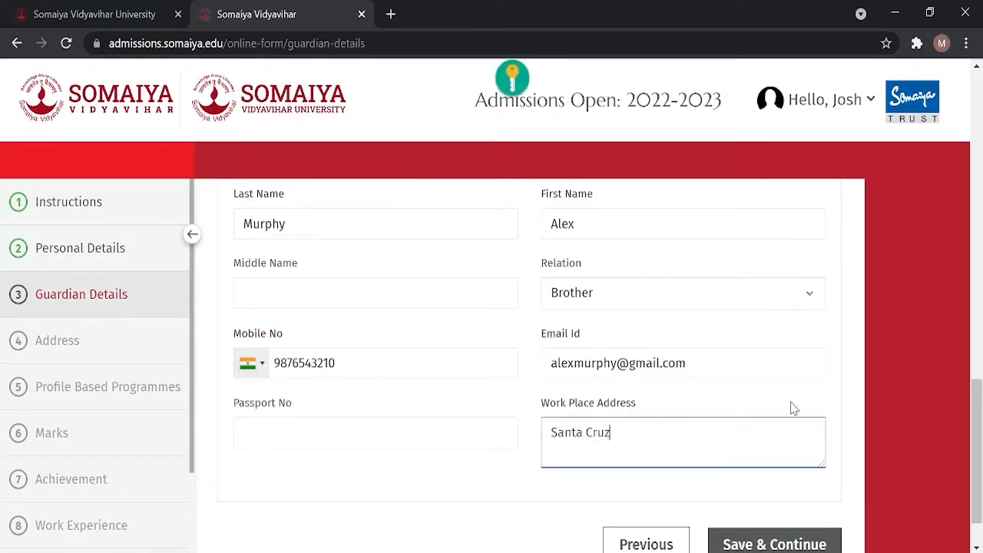
click(774, 544)
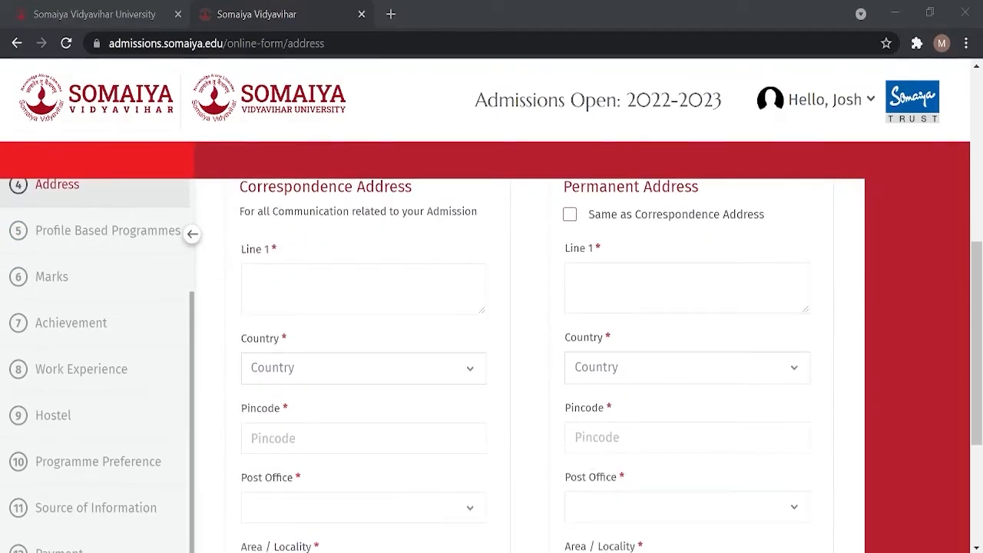
Step: Enter the correspondence address line, choose India as the country and type the pincode
click(378, 278)
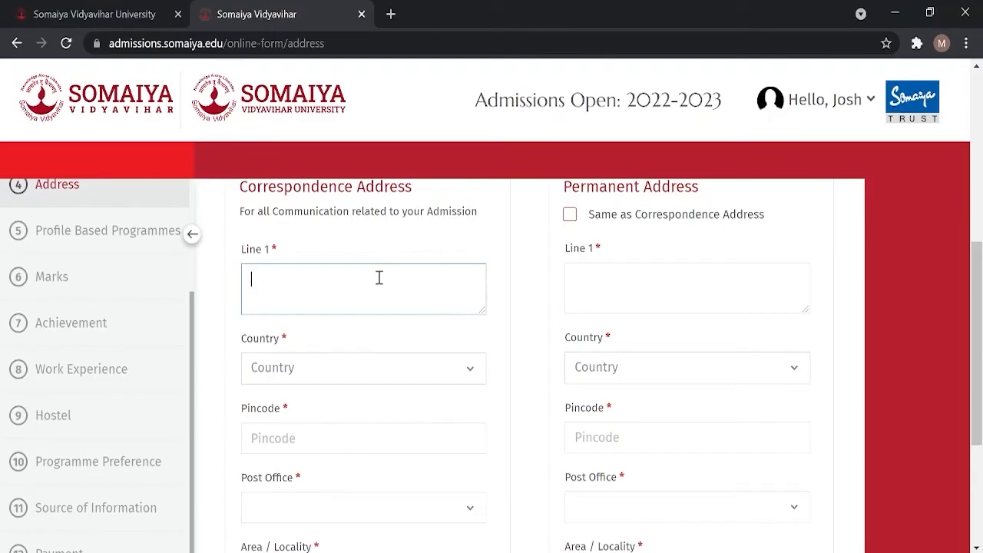
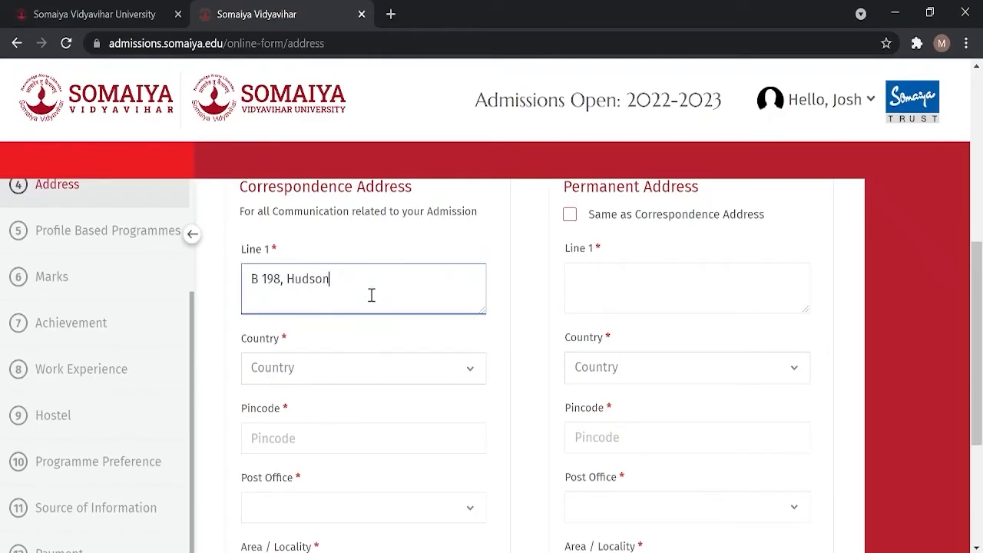
scroll(371, 295, down, 1)
click(419, 288)
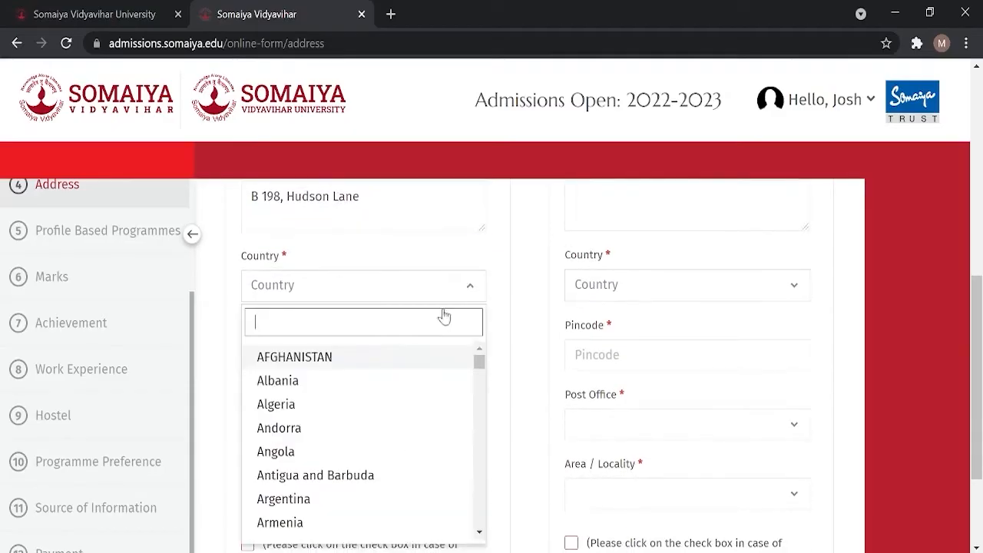
text(india)
click(353, 355)
click(347, 362)
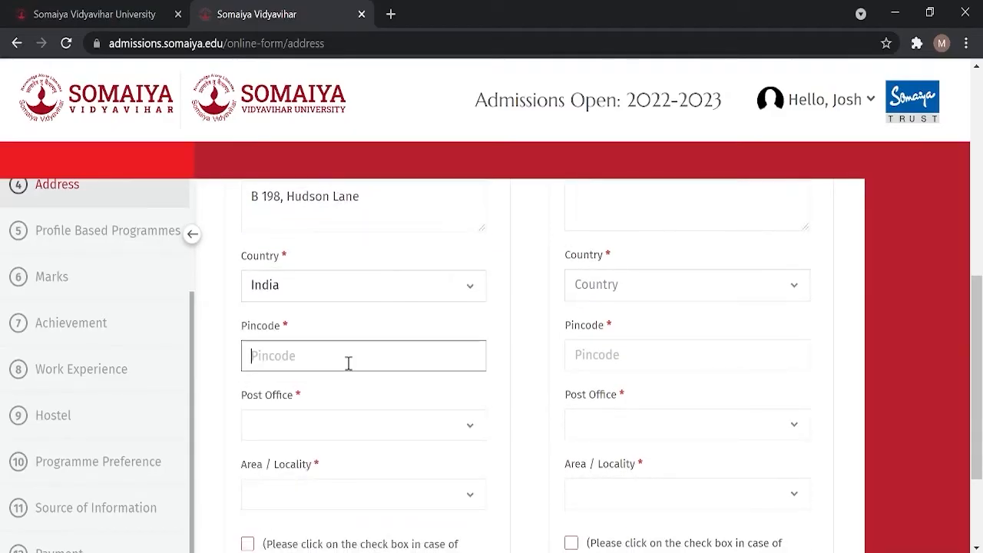
text(110029)
Step: Choose ANSARI NAGAR post office and locality, mark permanent address same as correspondence, and save
scroll(349, 364, down, 1)
click(421, 351)
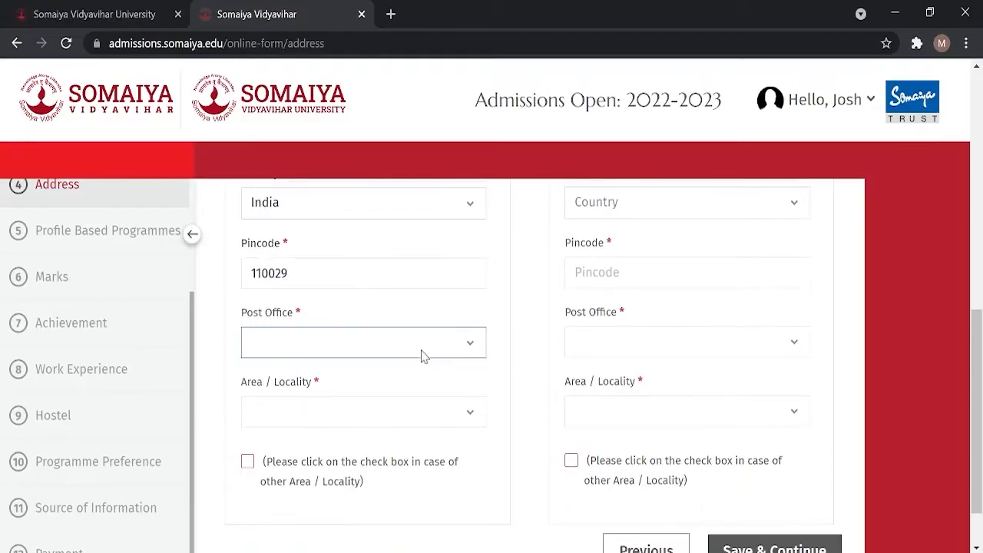
click(405, 381)
scroll(408, 387, down, 1)
click(423, 354)
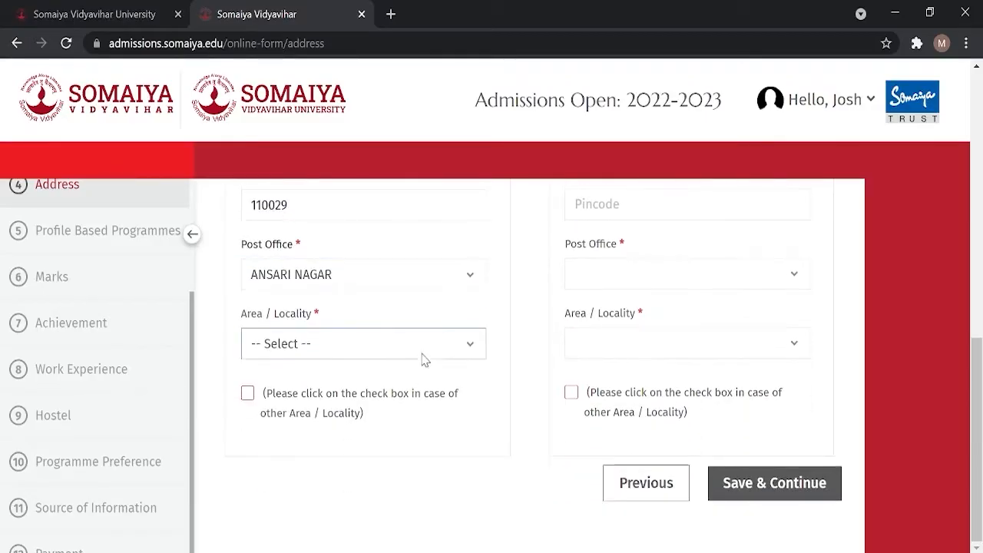
click(390, 392)
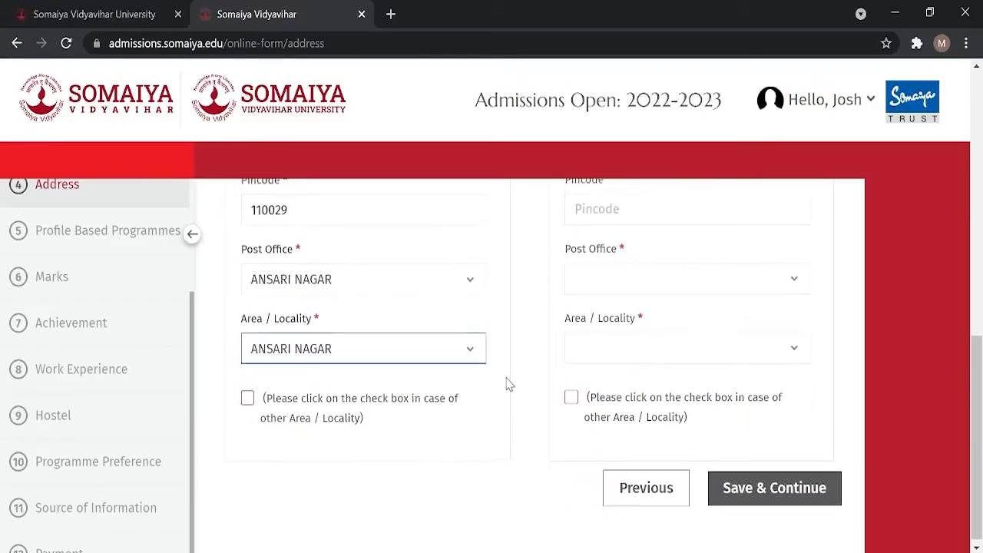
scroll(509, 384, up, 3)
click(569, 228)
scroll(539, 281, down, 3)
scroll(538, 280, down, 1)
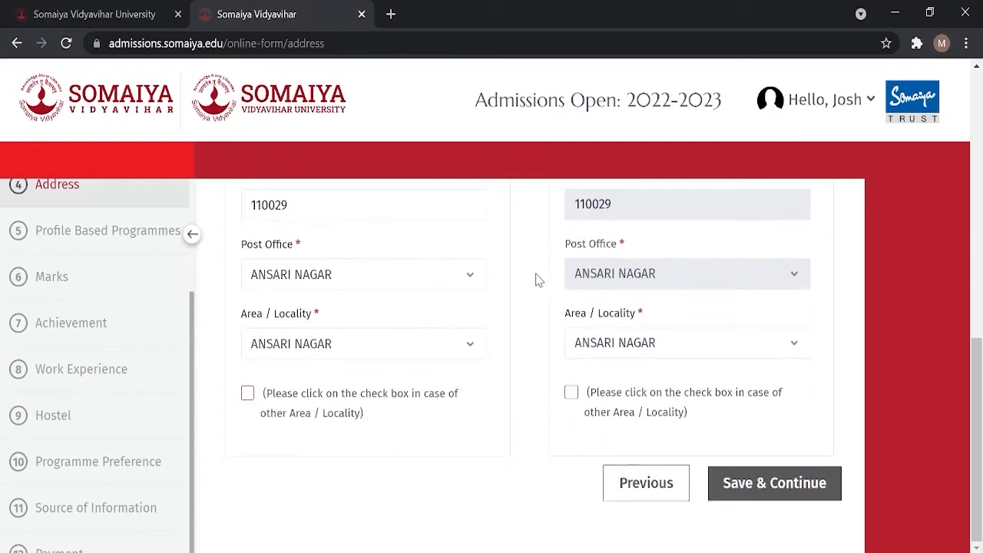
click(818, 485)
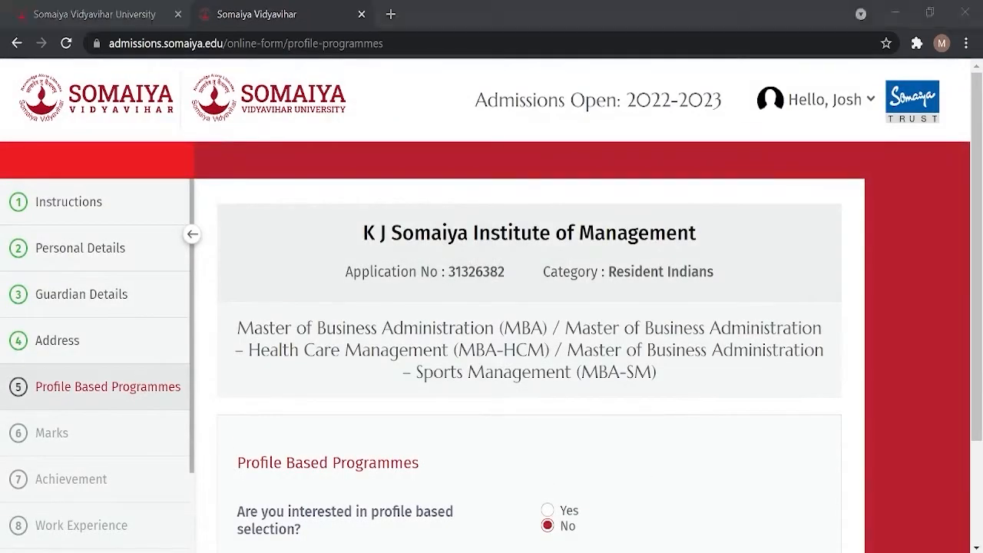
Step: Answer No to profile based selection, after briefly picking Yes, and save the programme choice
scroll(530, 346, down, 2)
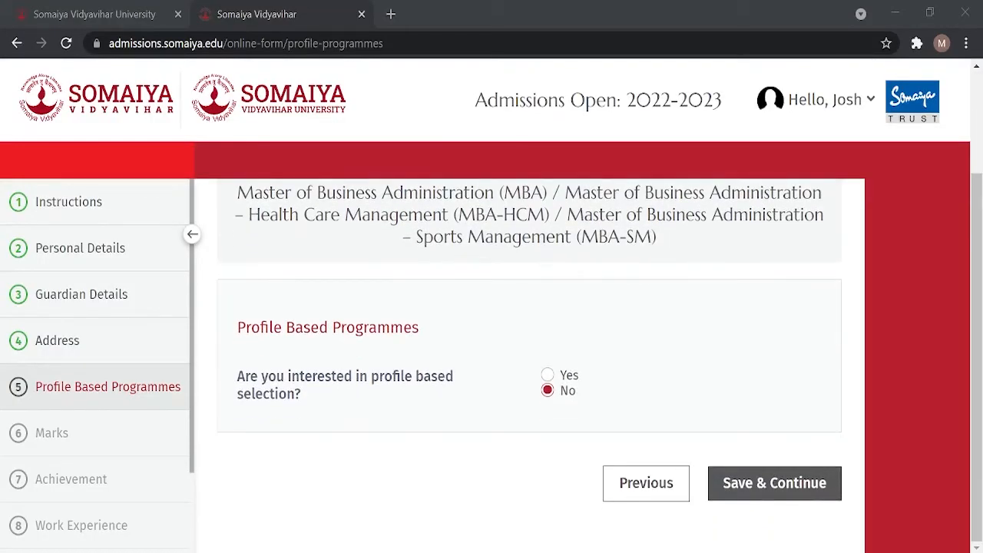
click(547, 375)
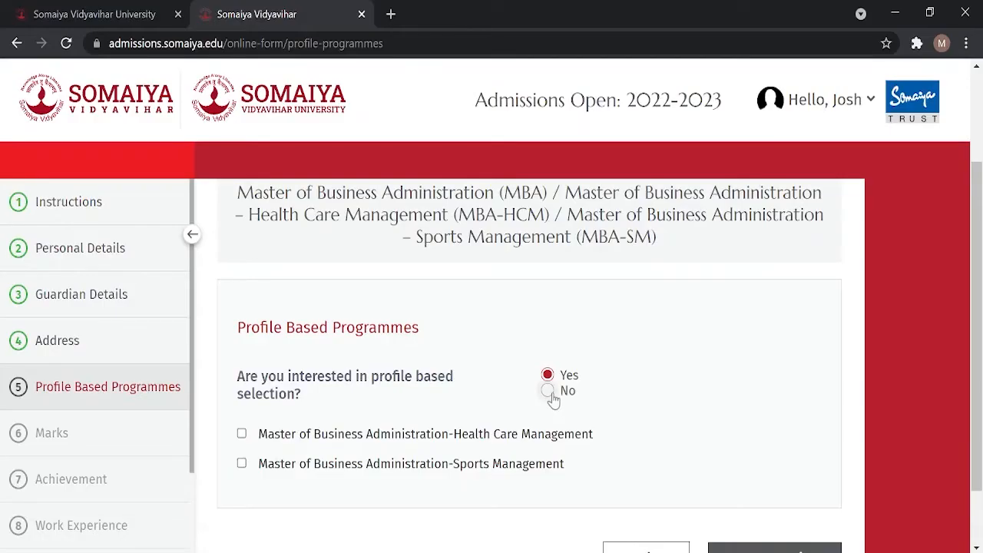
click(567, 393)
click(773, 483)
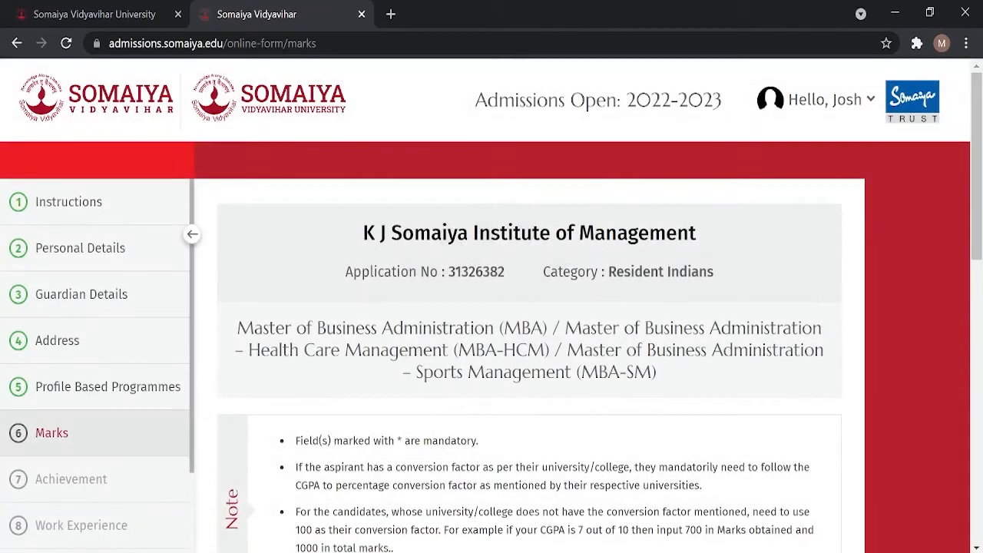
Step: Enter SSC marks 432/500, passed May 2016, board CBSE, school Delhi Public
scroll(374, 361, down, 4)
click(373, 342)
click(371, 369)
text(43)
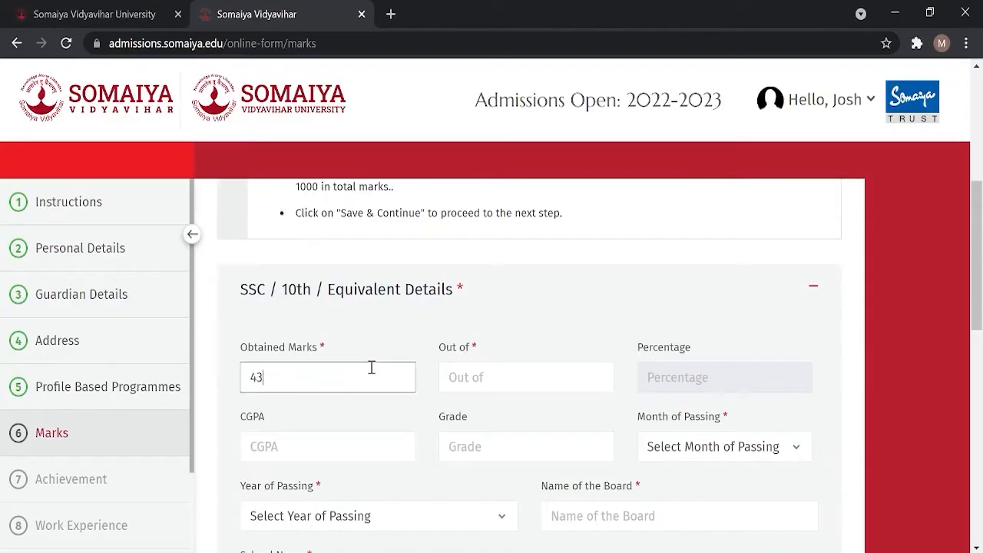
text(2)
click(500, 384)
text(500)
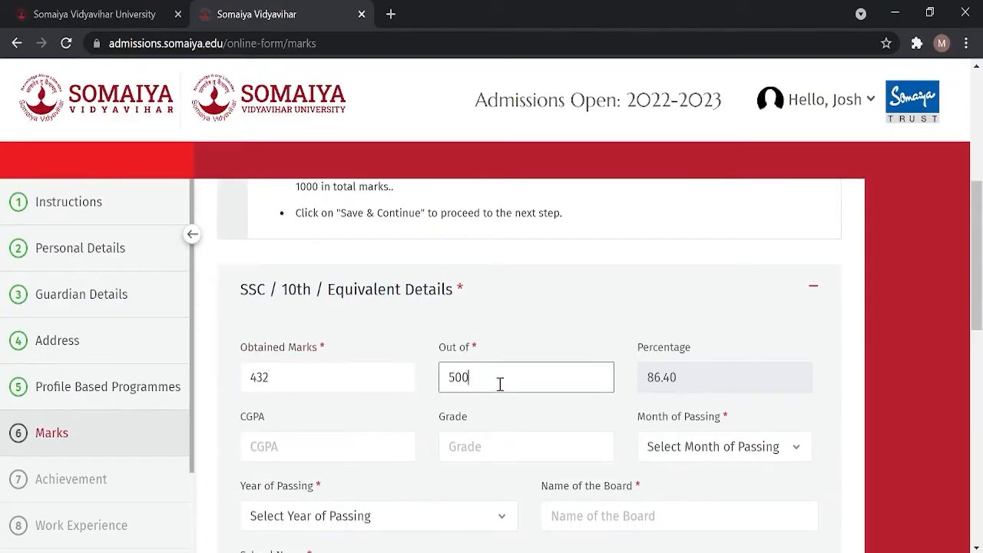
click(667, 444)
click(687, 314)
scroll(496, 362, down, 2)
click(453, 339)
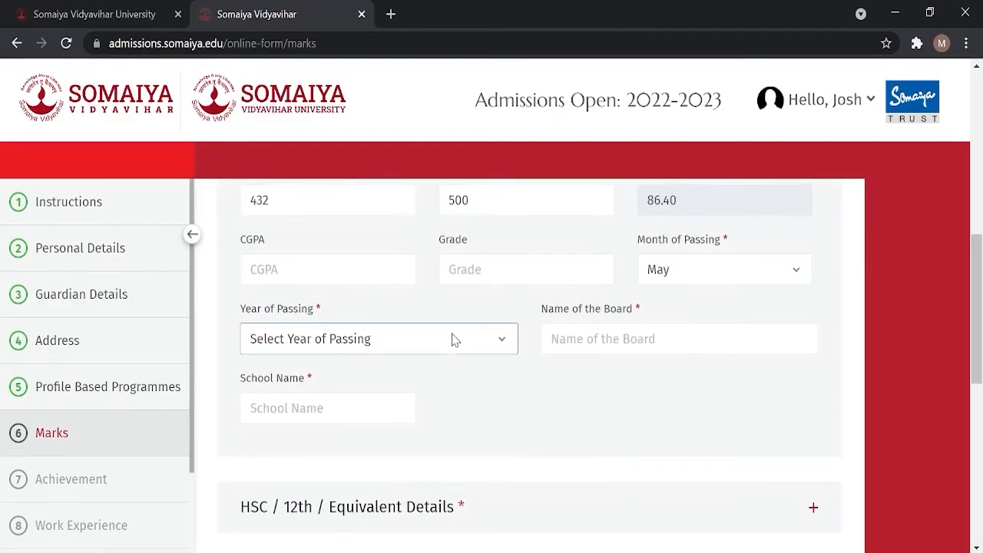
click(292, 96)
click(630, 335)
text(CBSE)
click(398, 408)
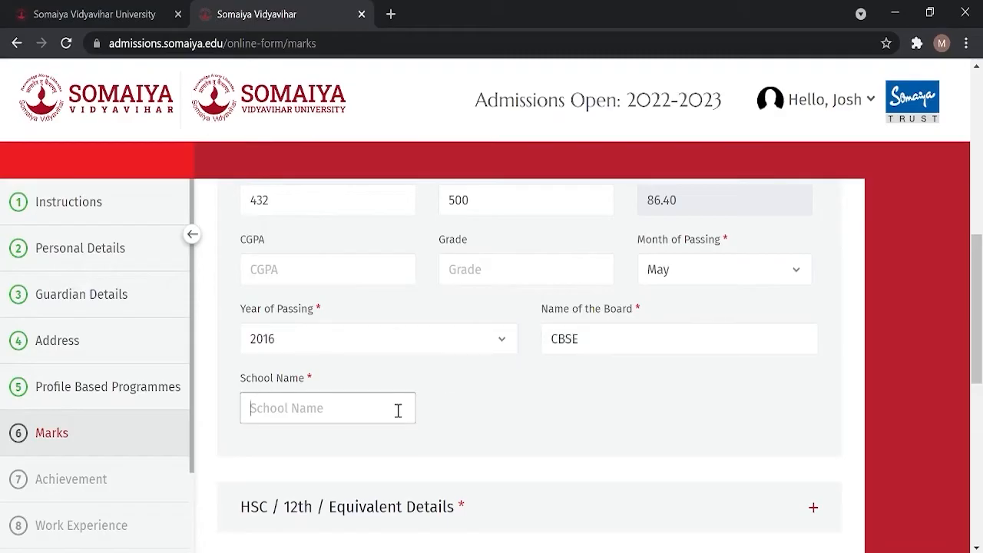
text(Delhi Public School)
scroll(397, 410, down, 3)
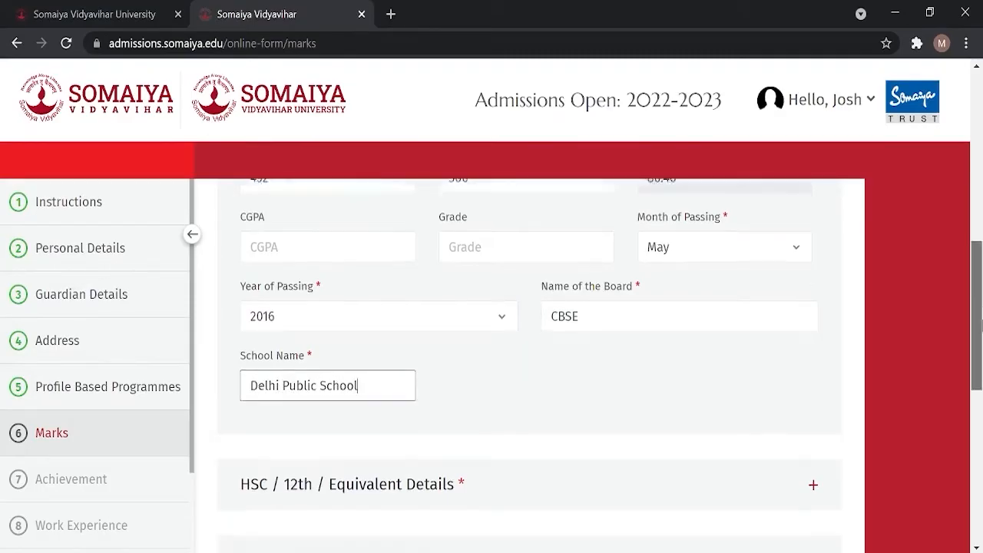
Step: Enter HSC marks 523/600, passed May 2018, CBSE board and college name
click(813, 269)
drag(974, 329, 969, 229)
scroll(969, 230, down, 1)
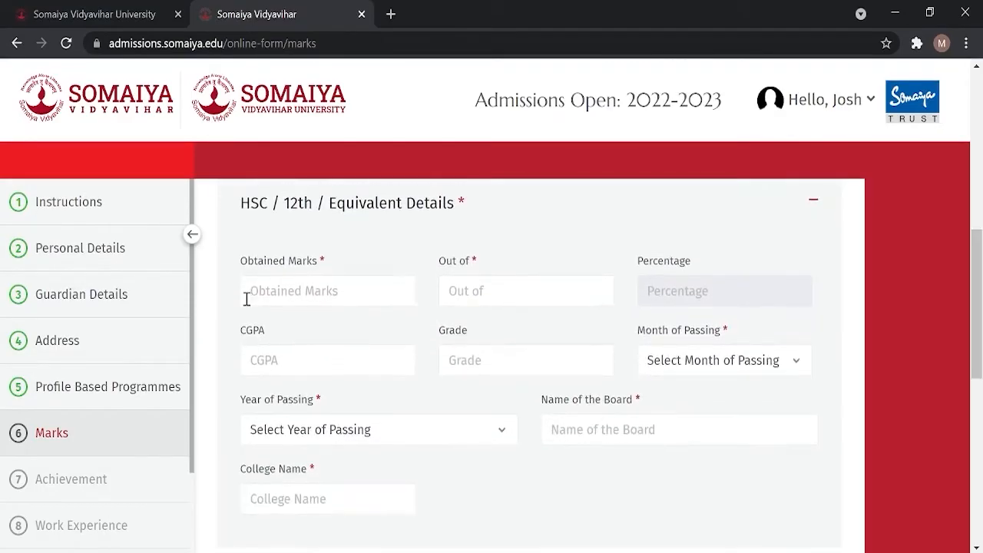
click(288, 298)
text(523)
click(526, 292)
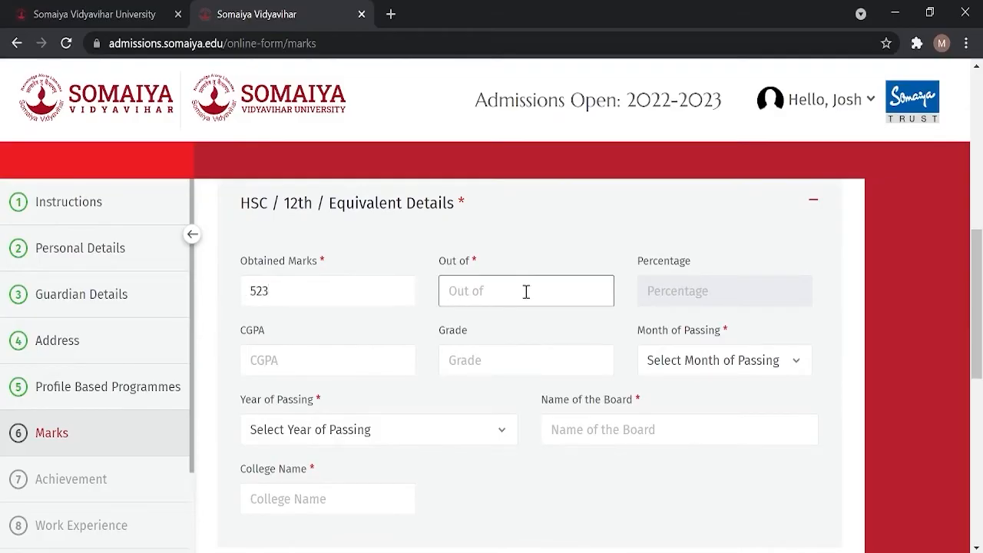
text(600)
click(788, 366)
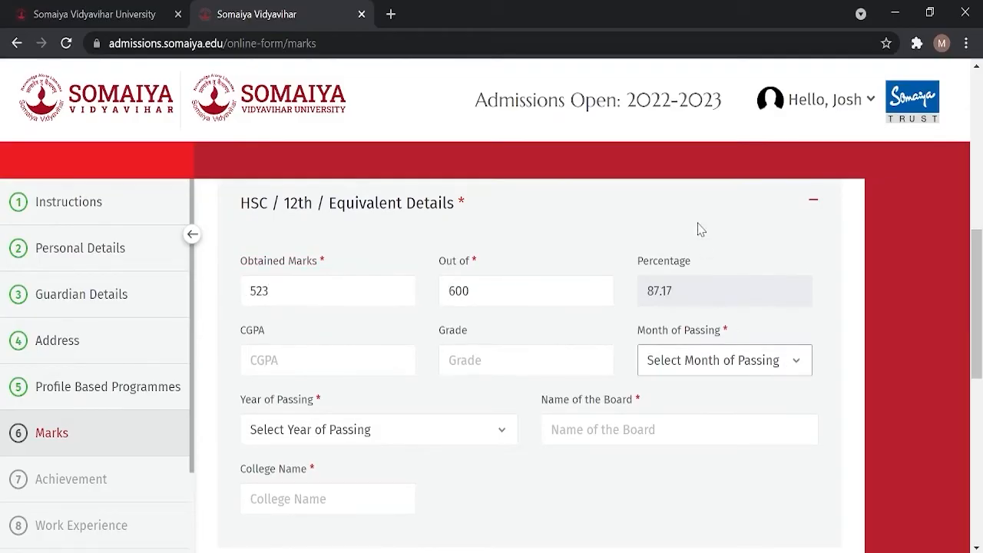
click(697, 230)
click(498, 429)
click(342, 143)
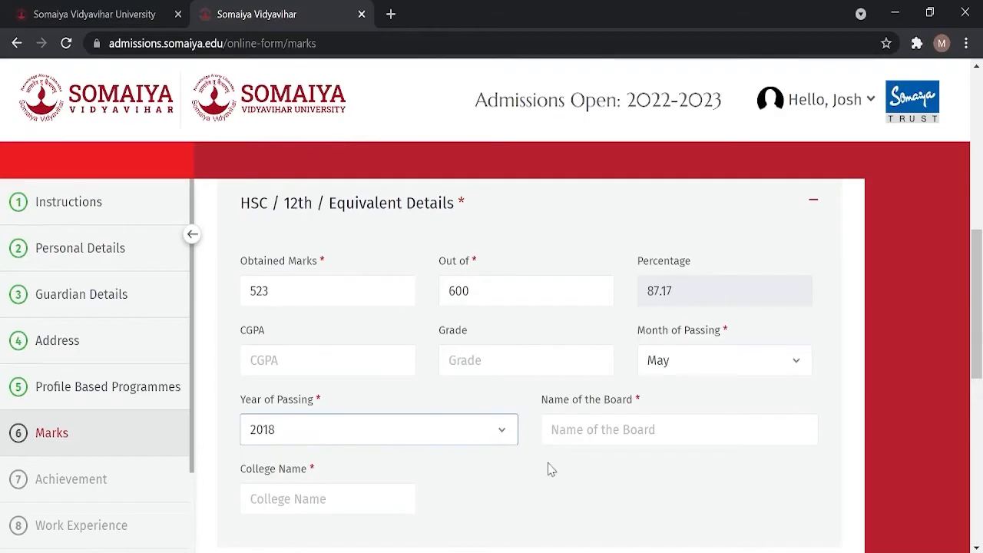
click(604, 433)
text(CBSE)
click(345, 511)
text(Delhi Public School)
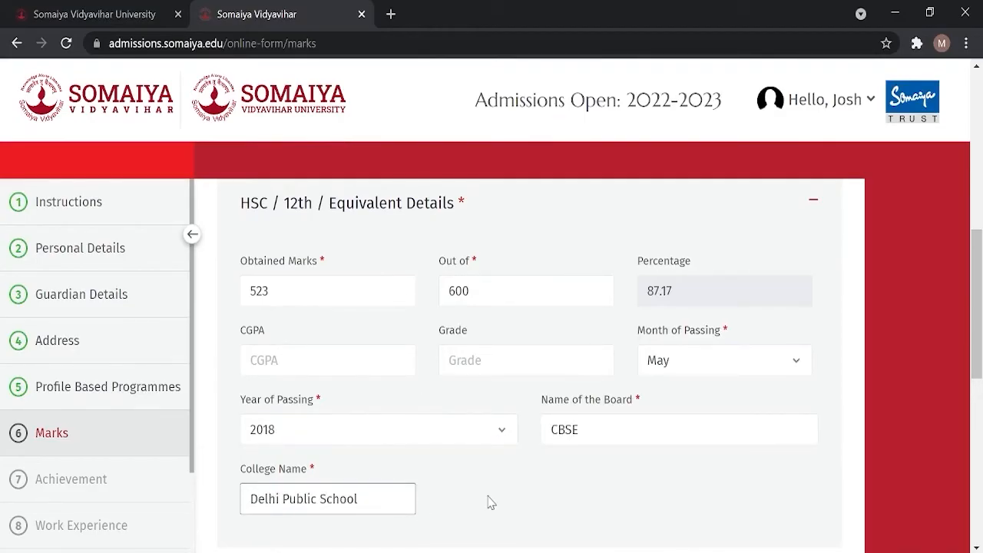
drag(977, 265, 969, 292)
click(817, 235)
Step: Mark the bachelor's degree completed with marks 7 out of 1000, university name and state UTTARAKHAND
click(270, 288)
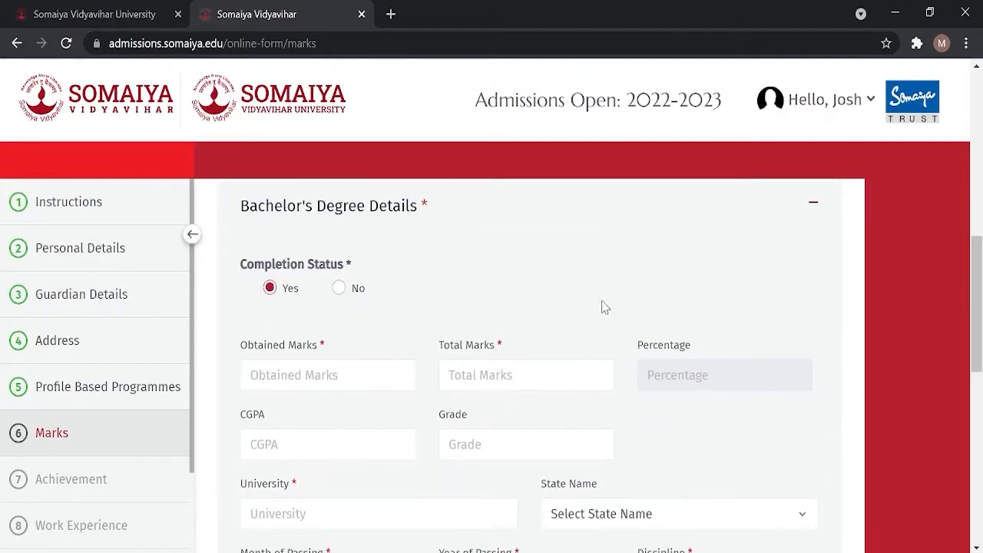
drag(976, 253, 976, 265)
click(316, 340)
text(768)
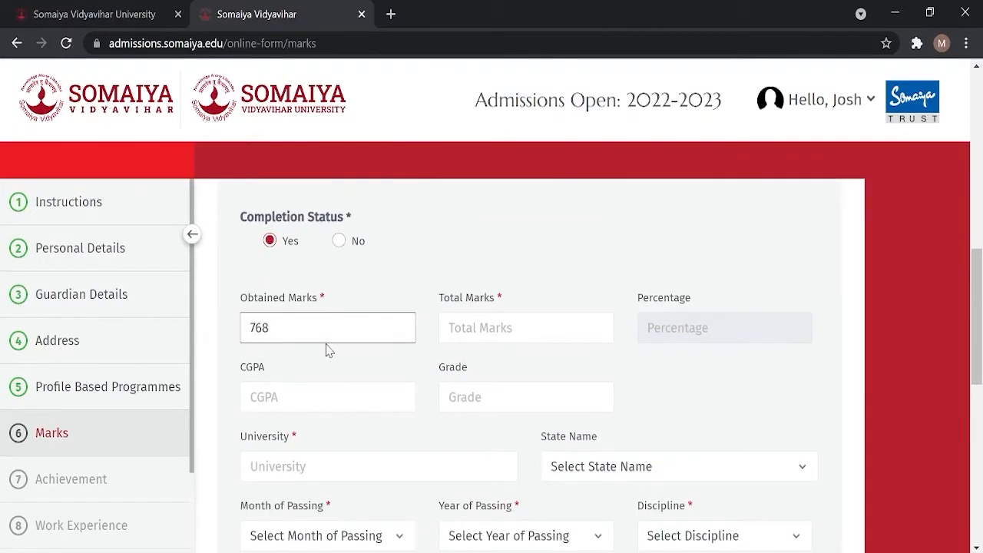
click(476, 337)
text(1000)
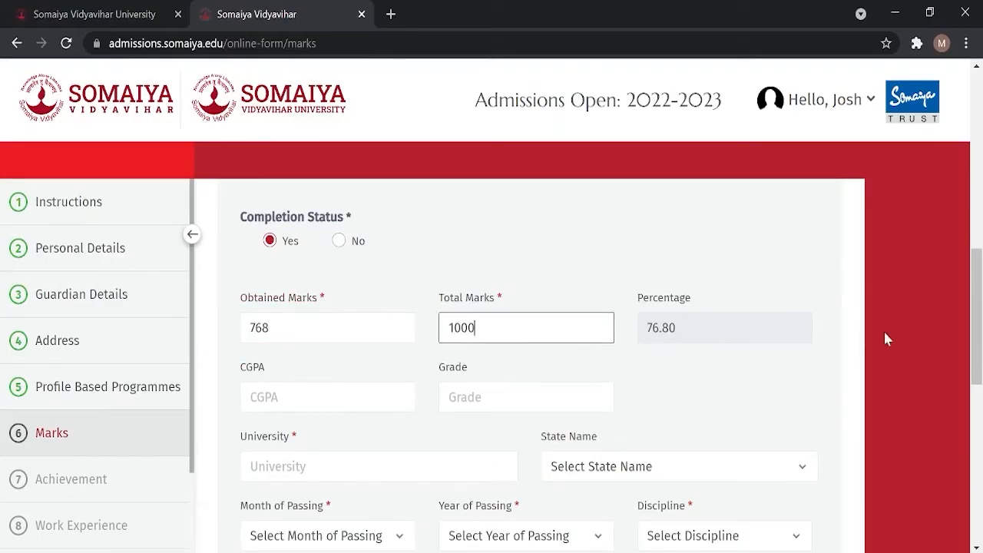
click(350, 403)
click(352, 466)
text(Un)
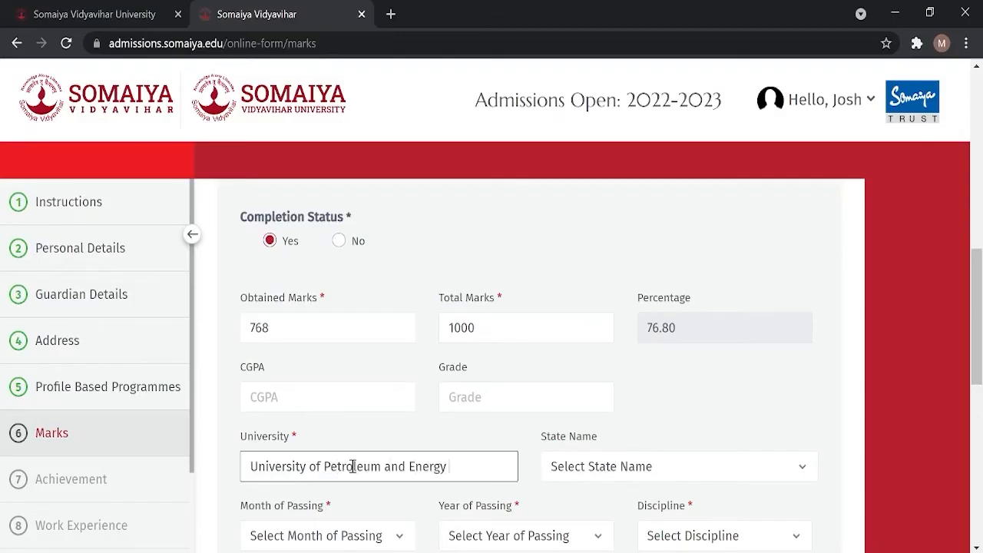
scroll(747, 409, down, 3)
click(801, 258)
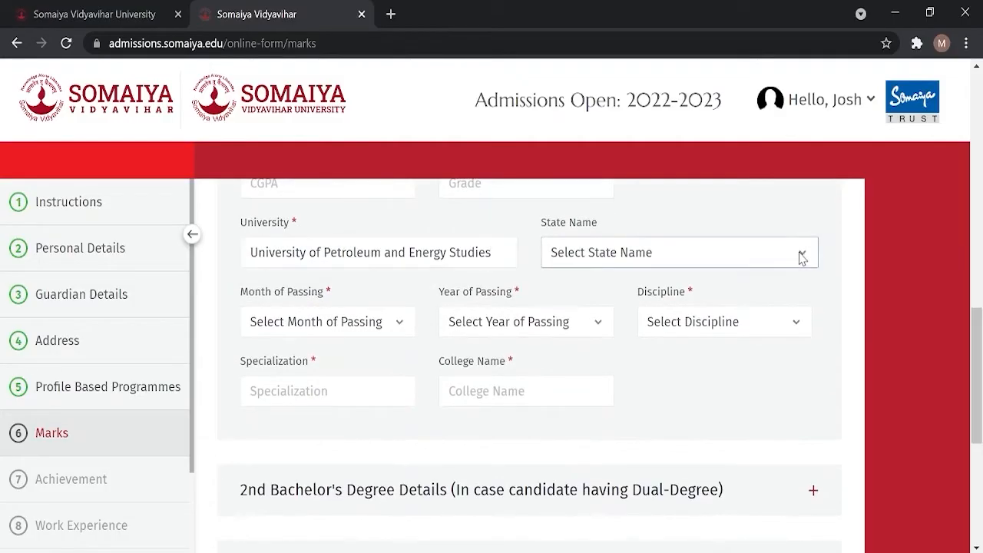
click(613, 519)
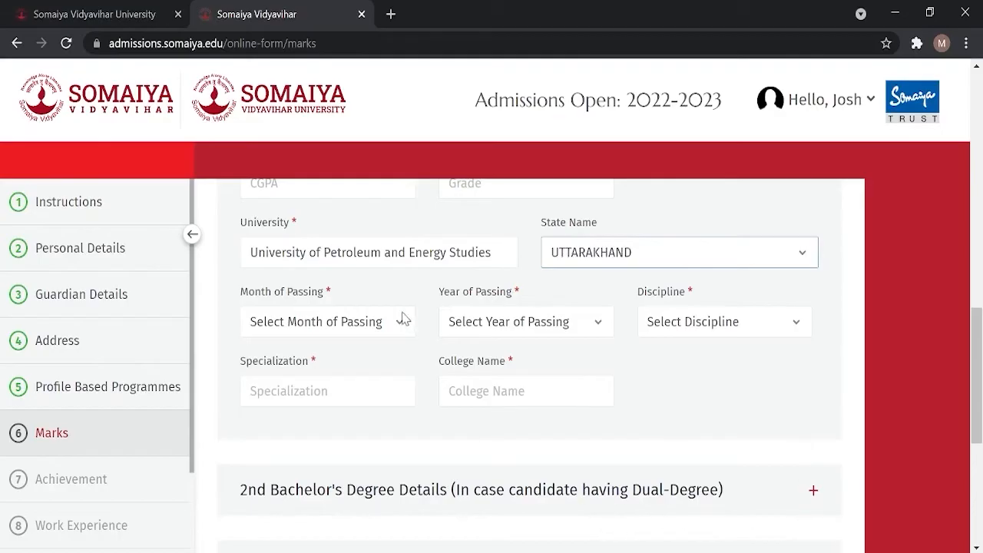
Step: Set passing date Jun 2021, discipline B.B.A, specialization Foreign Trade, and University of Petroleum and Energy Studies as college
click(402, 318)
click(320, 444)
click(603, 323)
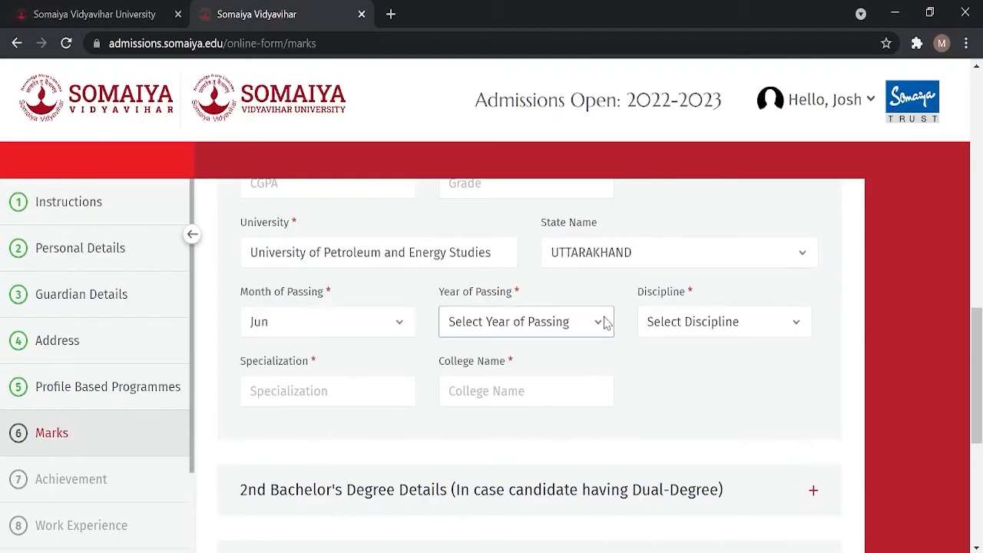
click(521, 28)
click(809, 323)
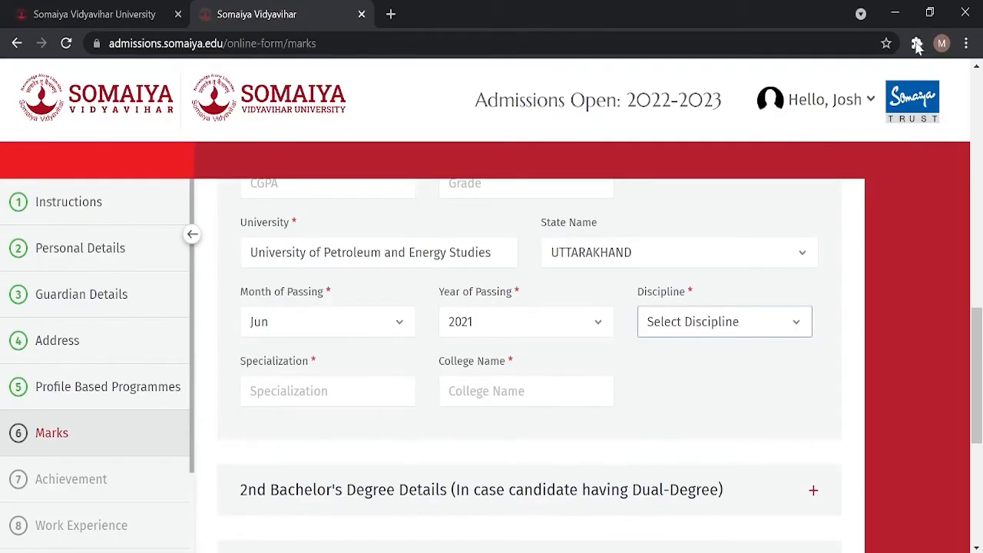
click(665, 92)
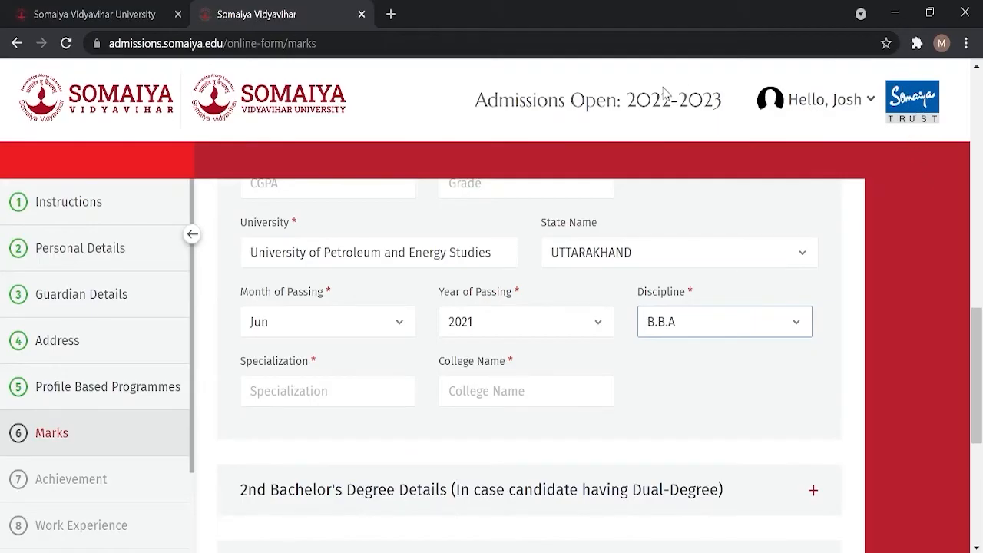
click(316, 400)
text(Foreign Trade)
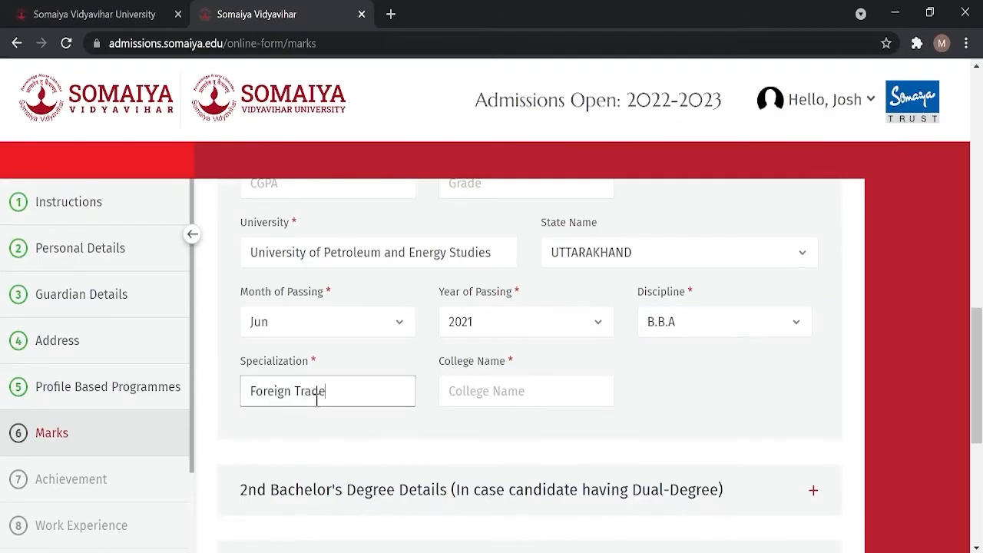
click(518, 394)
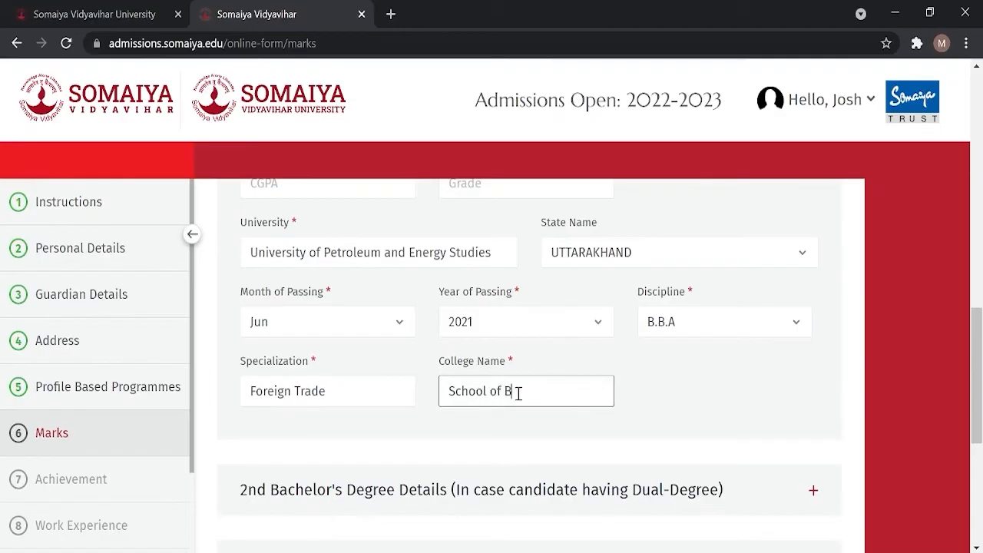
text(sity of Petrol)
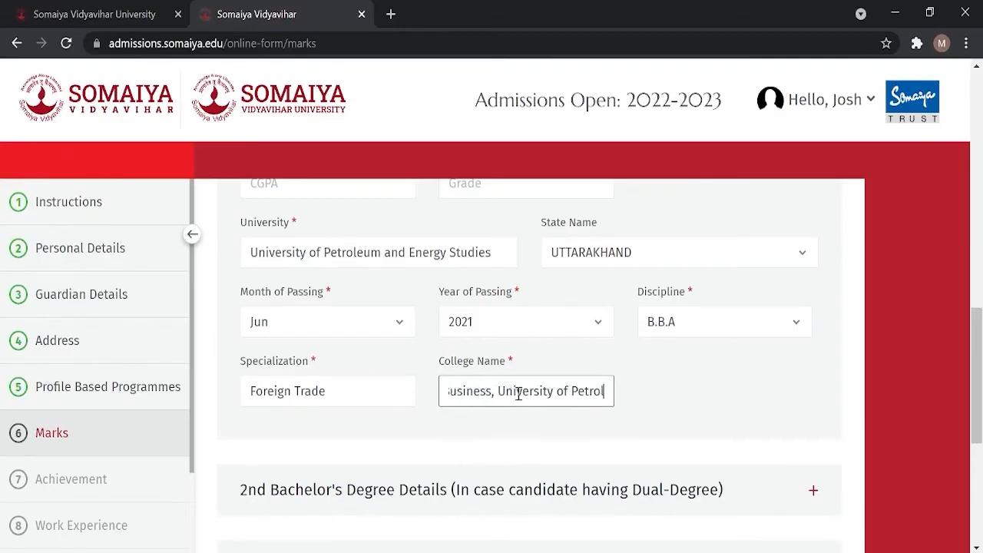
text(eum and Energy Studies)
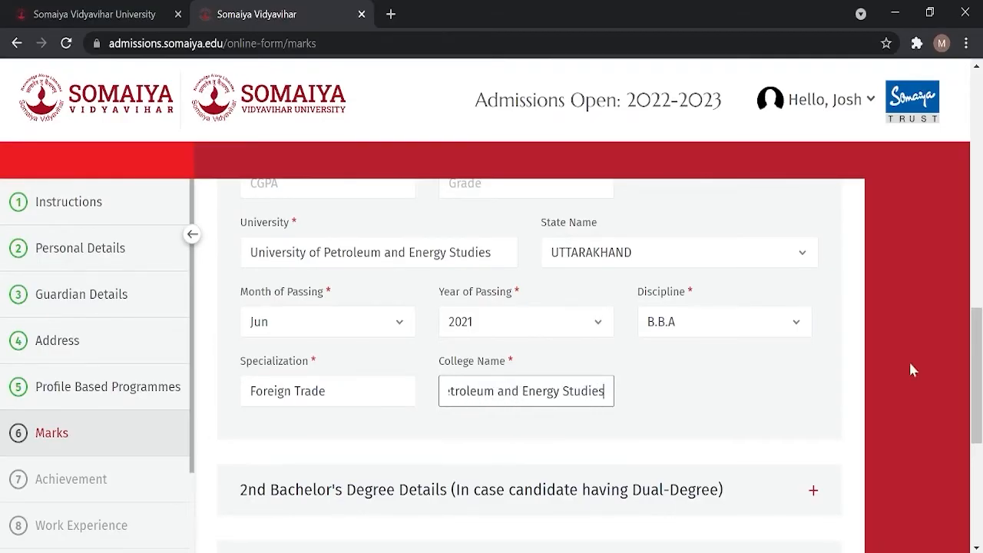
scroll(497, 363, down, 2)
click(761, 339)
scroll(789, 373, up, 5)
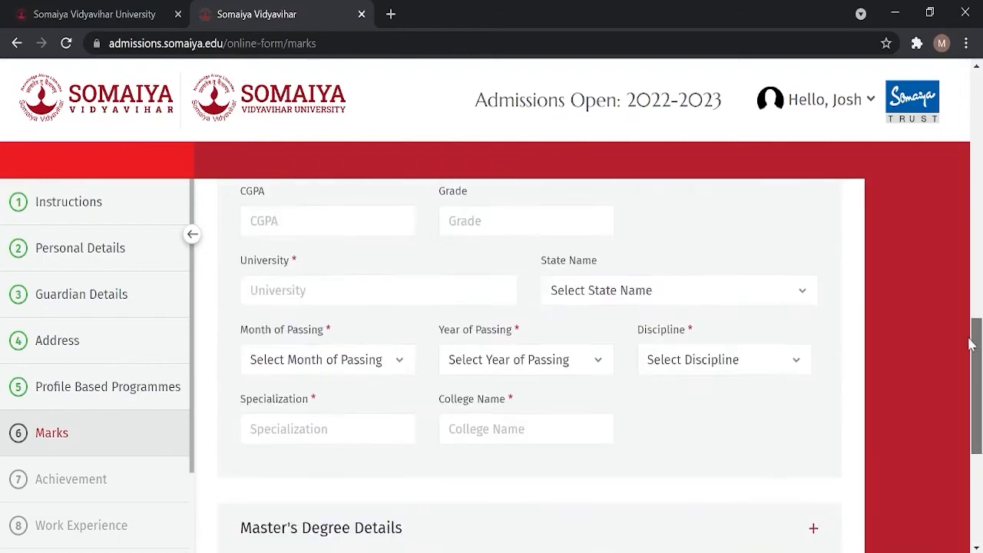
Step: Collapse the degree sections and tick CAT, XAT, NMAT, CMAT and GMAT as eligibility exams
click(814, 329)
mouse_move(974, 304)
mouse_down()
mouse_move(976, 411)
mouse_move(975, 316)
mouse_up()
click(814, 275)
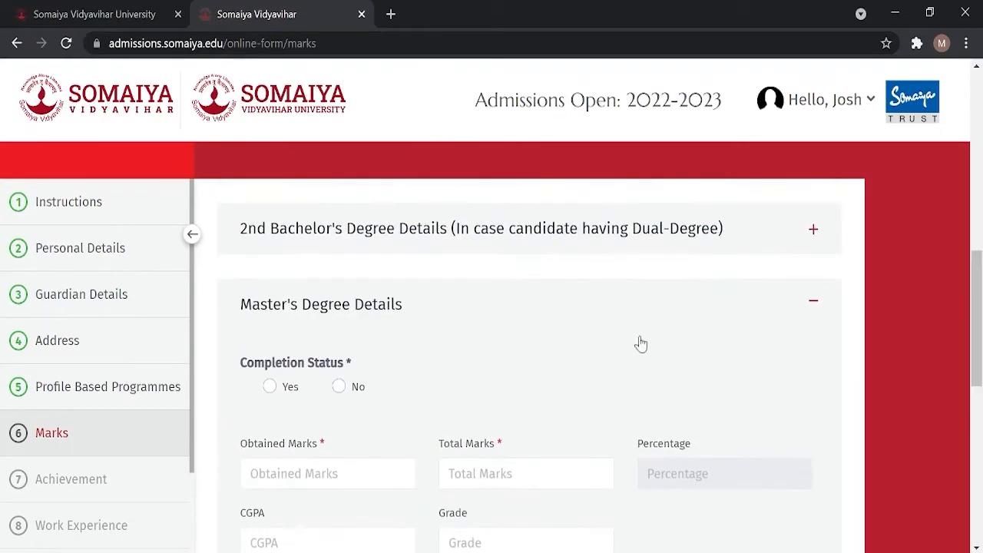
click(811, 304)
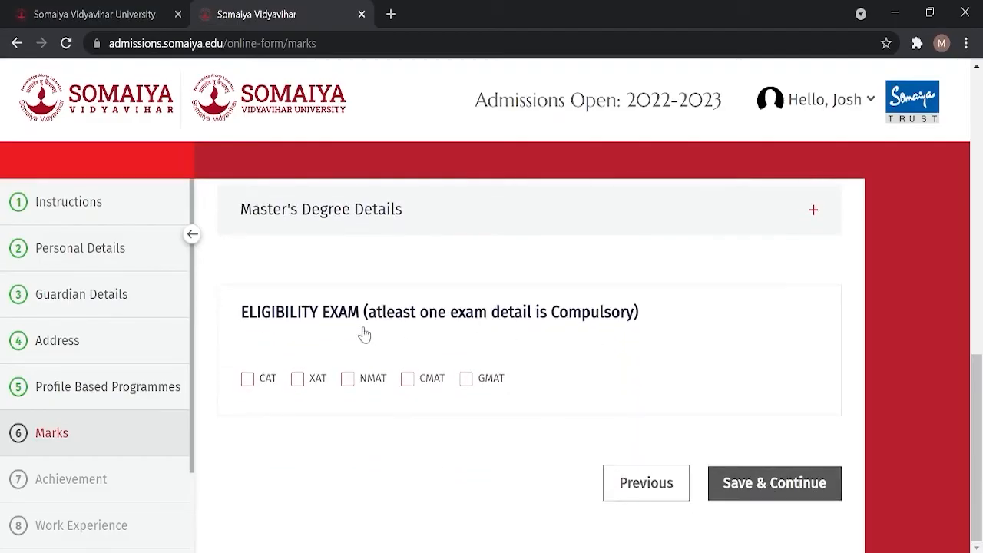
click(249, 380)
click(299, 380)
click(348, 380)
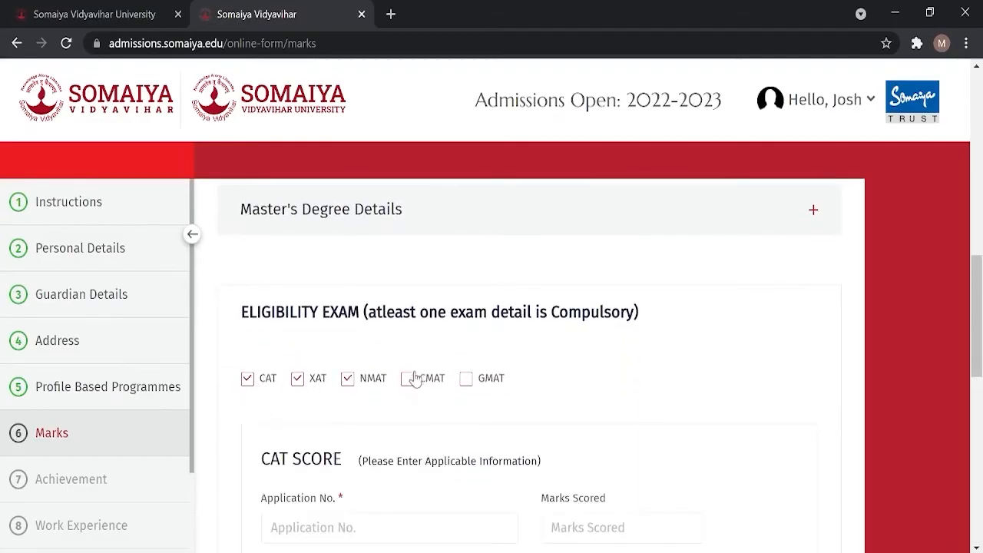
click(408, 379)
click(466, 378)
drag(975, 285, 976, 336)
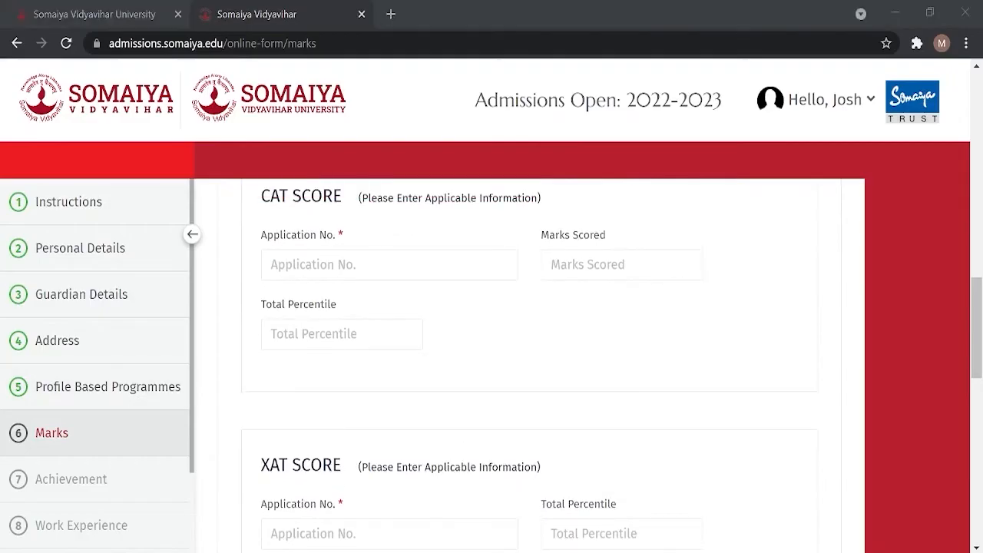
drag(978, 318, 981, 298)
Step: Enter the application or roll numbers for CAT, XAT, NMAT and CMAT, then the GMAT box
click(333, 361)
text(123)
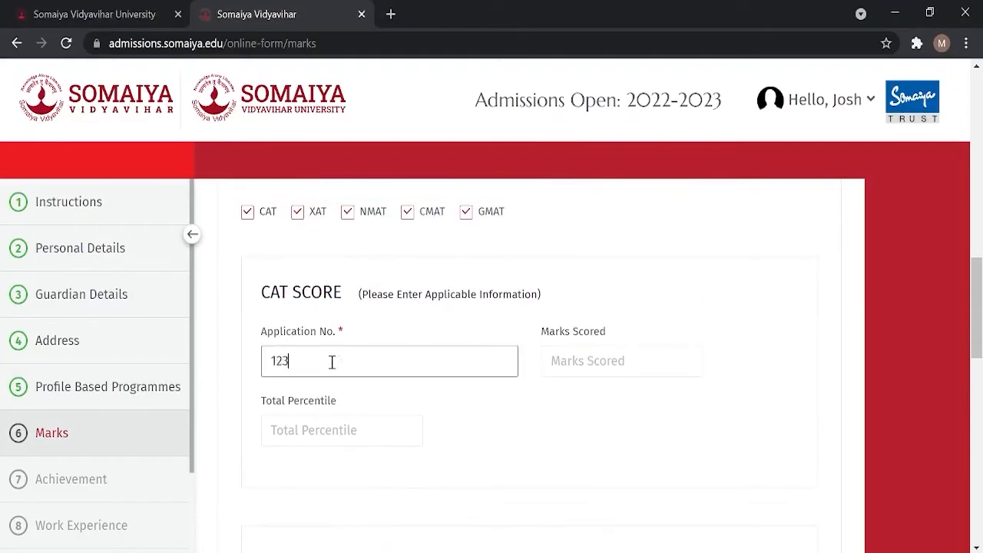
text(456)
scroll(928, 351, down, 5)
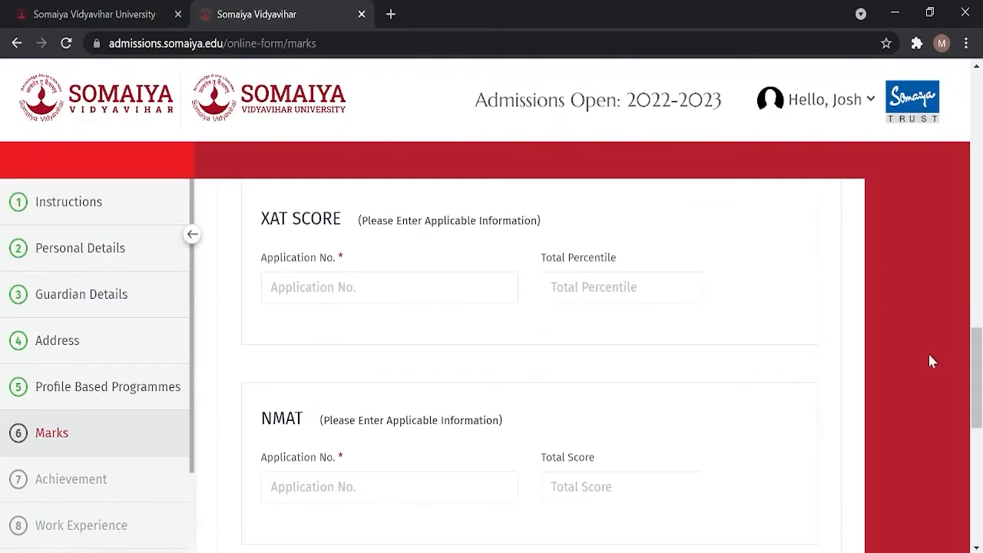
click(318, 295)
text(123456)
scroll(967, 351, down, 1)
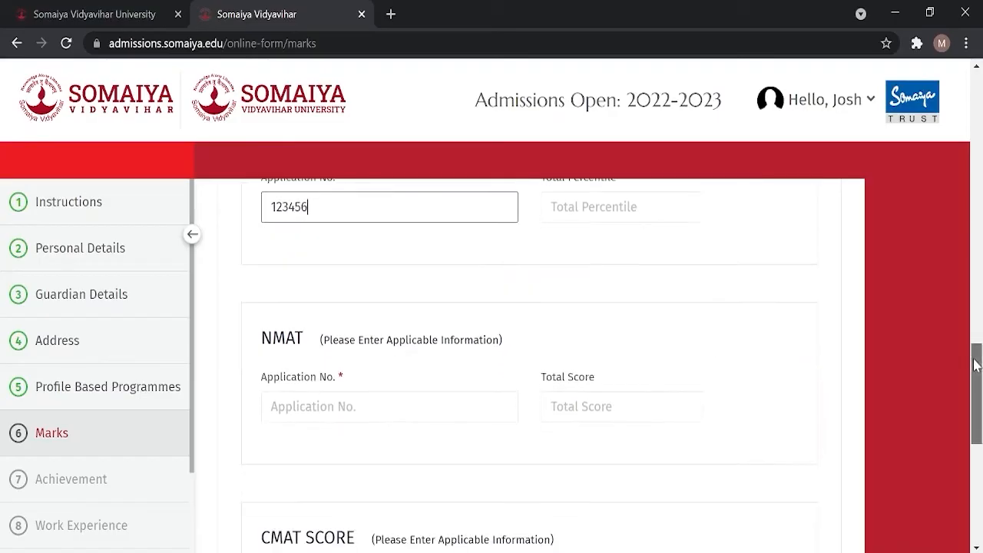
click(384, 398)
text(123456)
scroll(948, 387, down, 4)
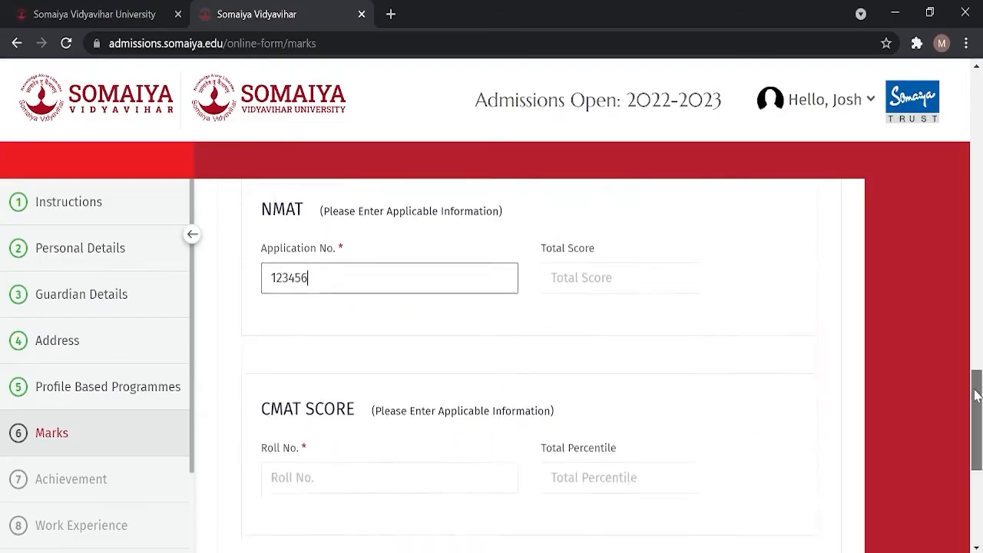
click(347, 336)
text(123456)
scroll(978, 426, down, 2)
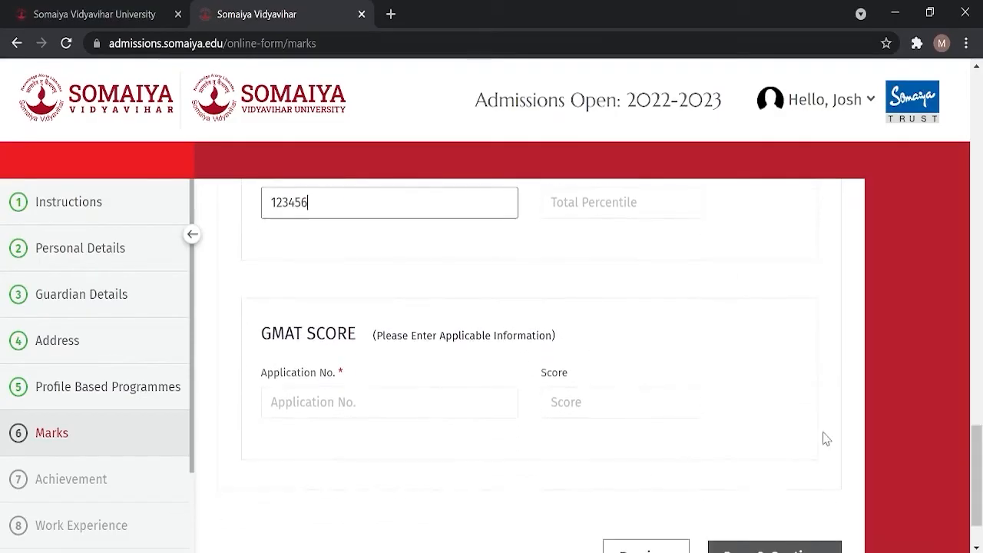
click(412, 404)
Step: Enter 123456, save the marks, and answer Yes to having achievements
text(123456)
scroll(814, 484, down, 1)
click(814, 484)
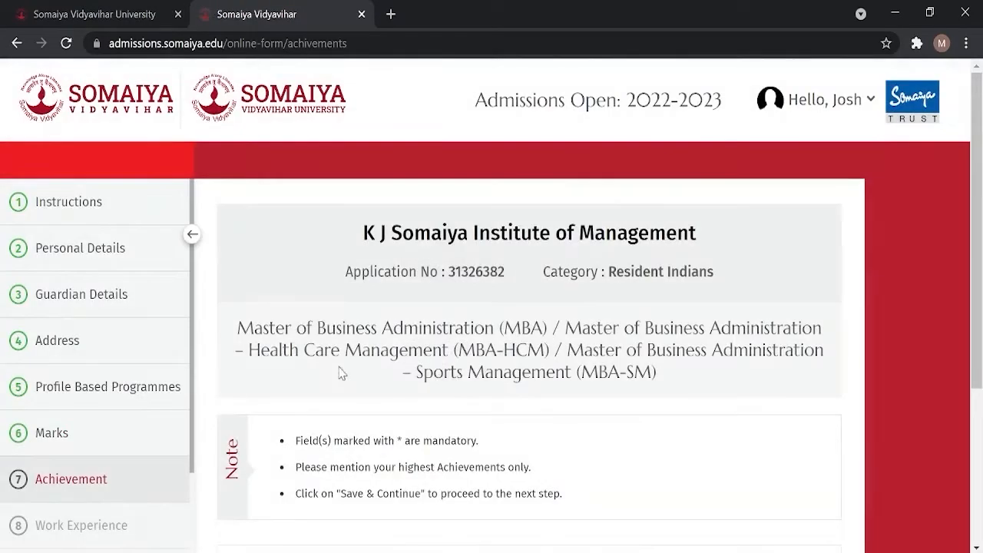
drag(975, 178, 975, 313)
click(592, 304)
click(519, 392)
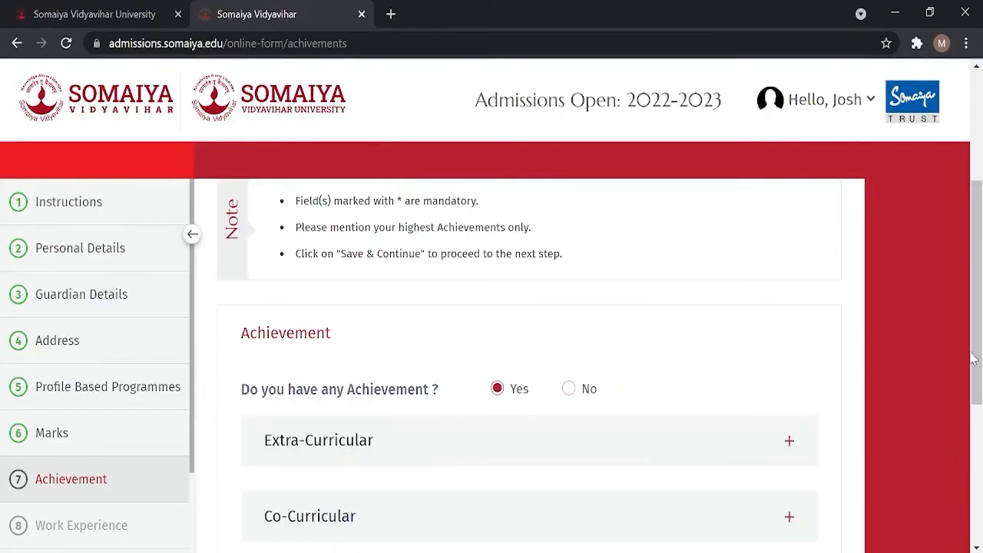
drag(974, 350, 971, 437)
Step: Review the Extra-Curricular and Co-Curricular achievement sections, then save the achievements
click(793, 251)
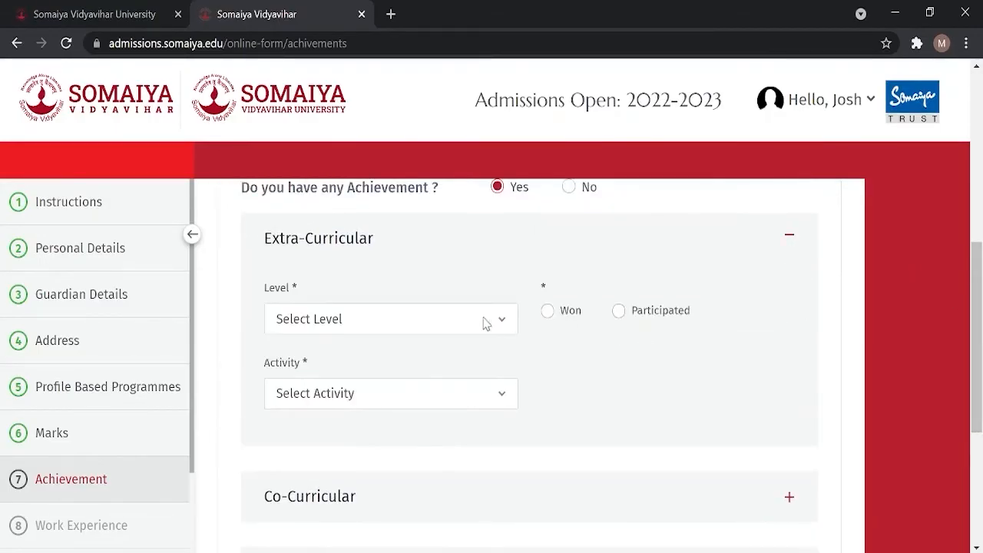
click(494, 402)
click(805, 244)
click(795, 314)
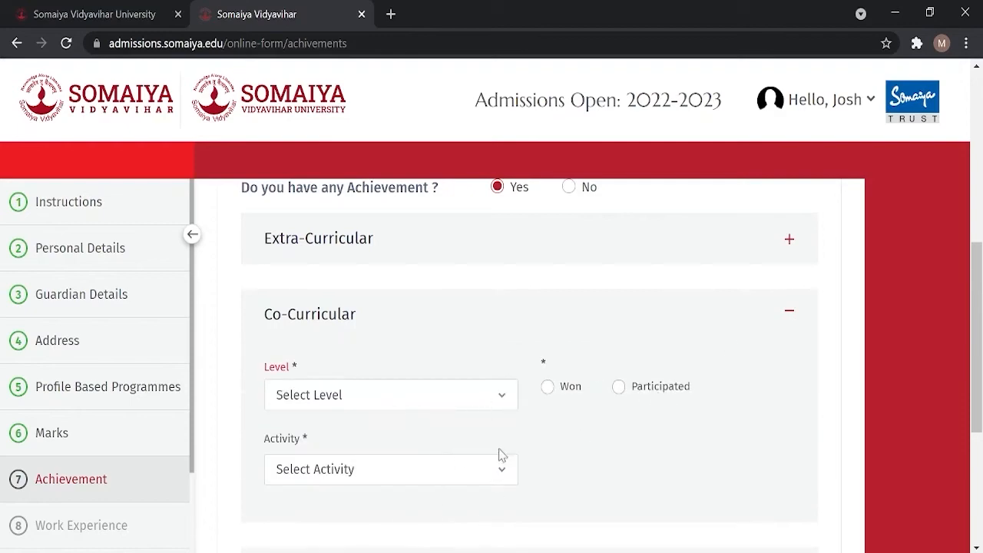
click(795, 310)
drag(970, 300, 949, 393)
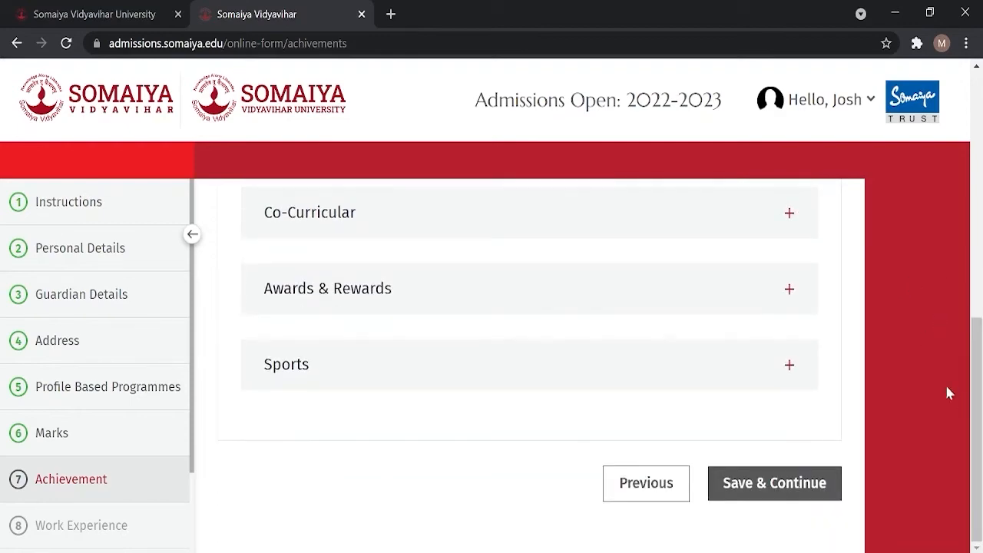
click(776, 483)
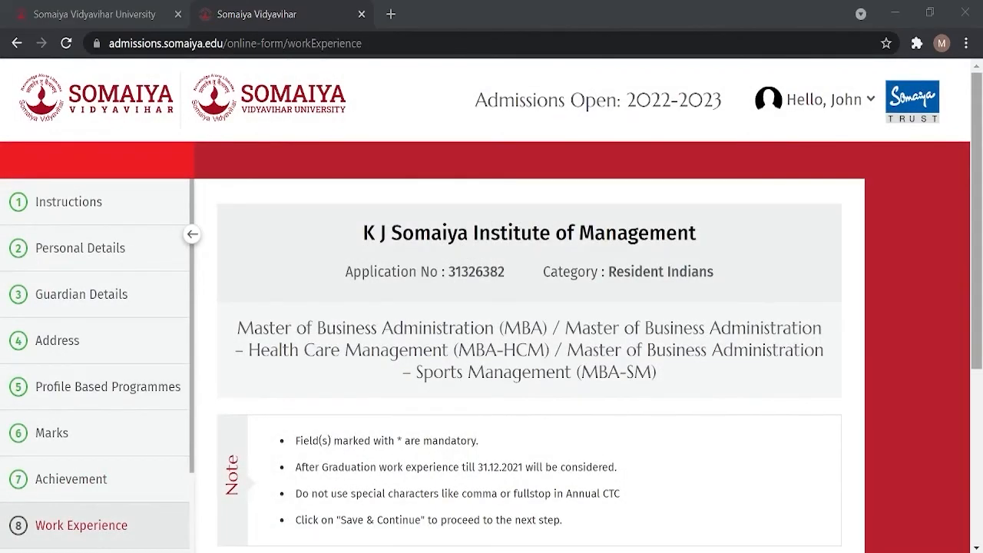
Step: Review the work-experience entry fields under Yes, then answer No and save
scroll(619, 393, down, 4)
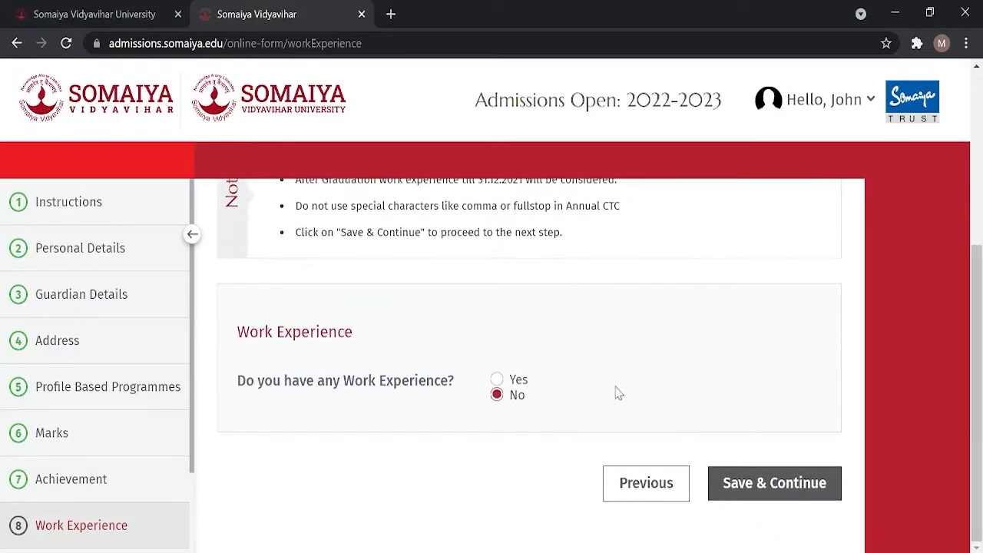
click(518, 380)
drag(979, 298, 979, 397)
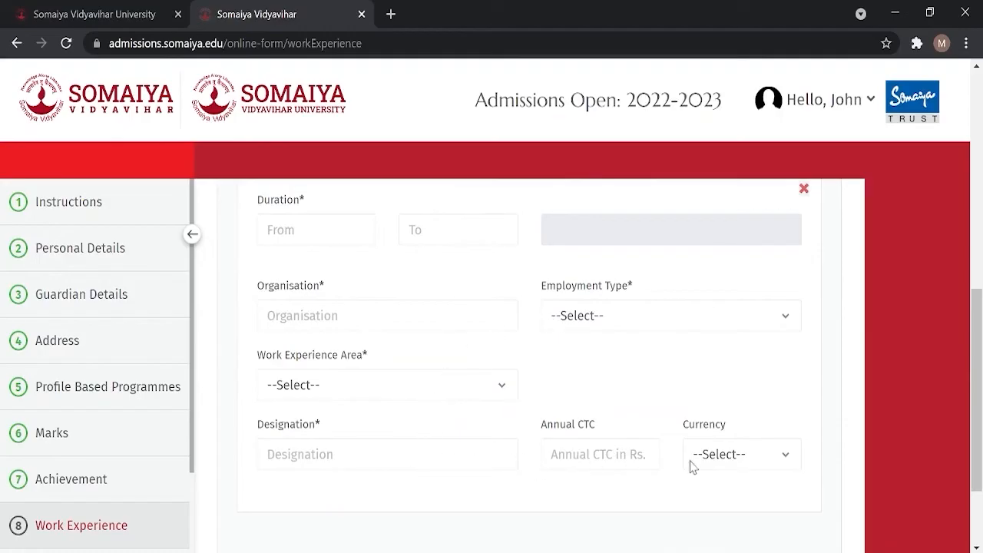
drag(980, 442, 977, 351)
scroll(787, 265, down, 2)
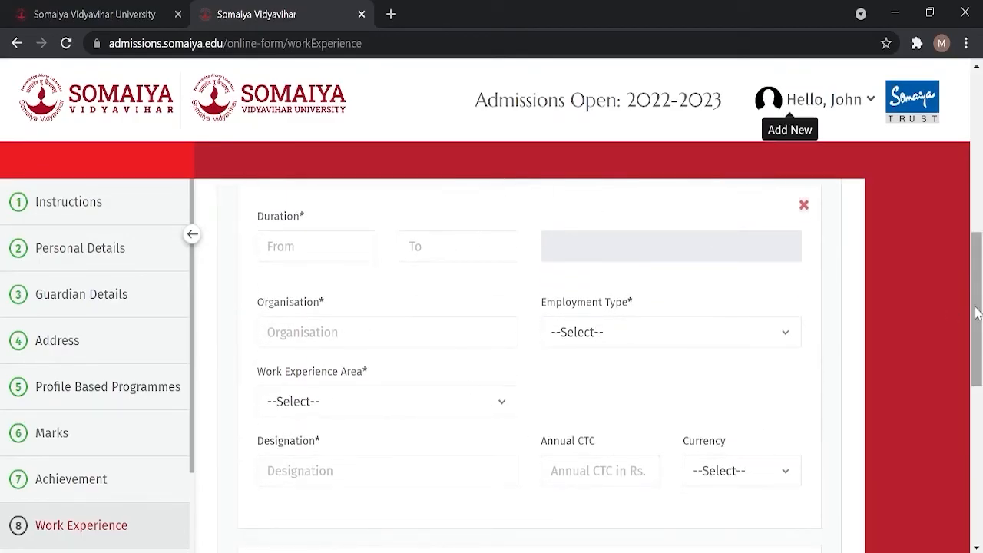
drag(977, 313, 965, 241)
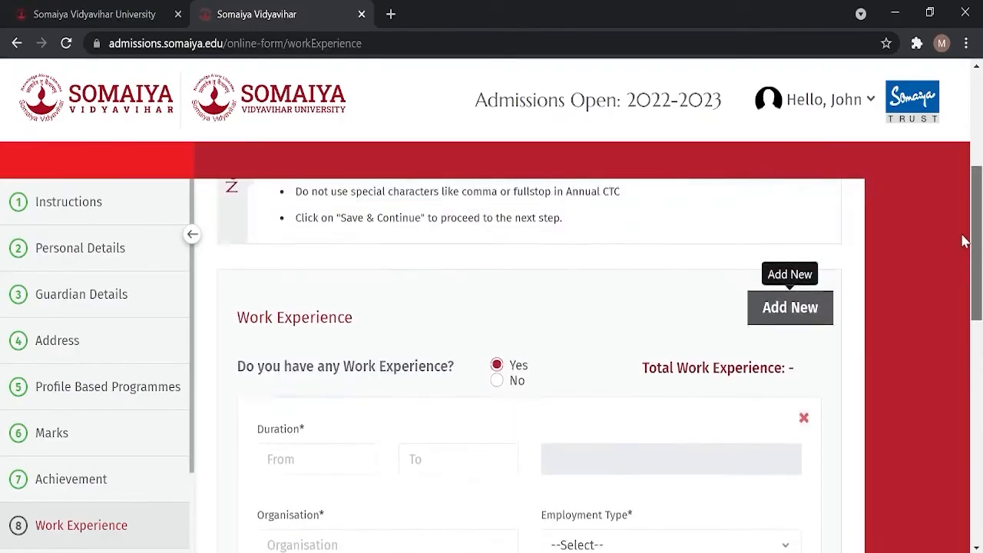
click(497, 415)
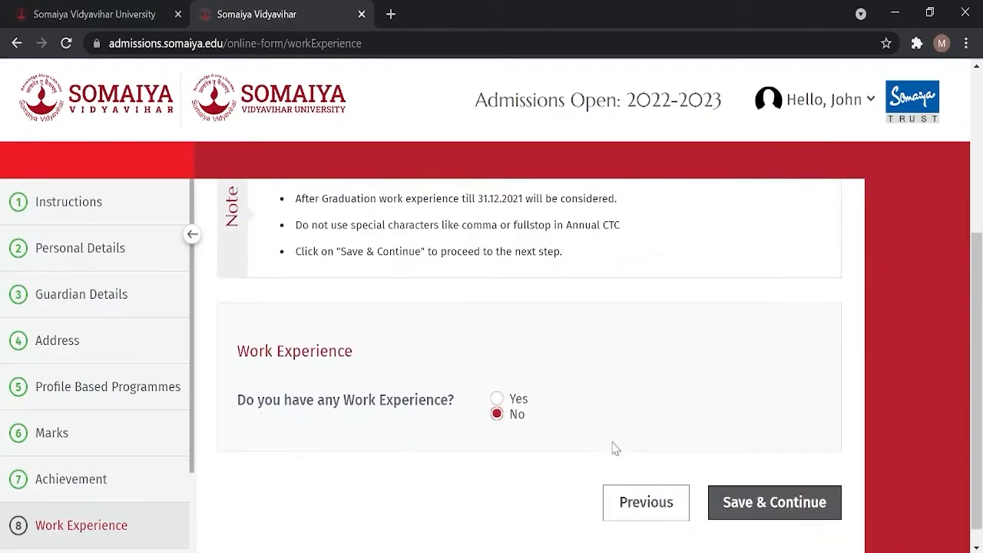
click(737, 503)
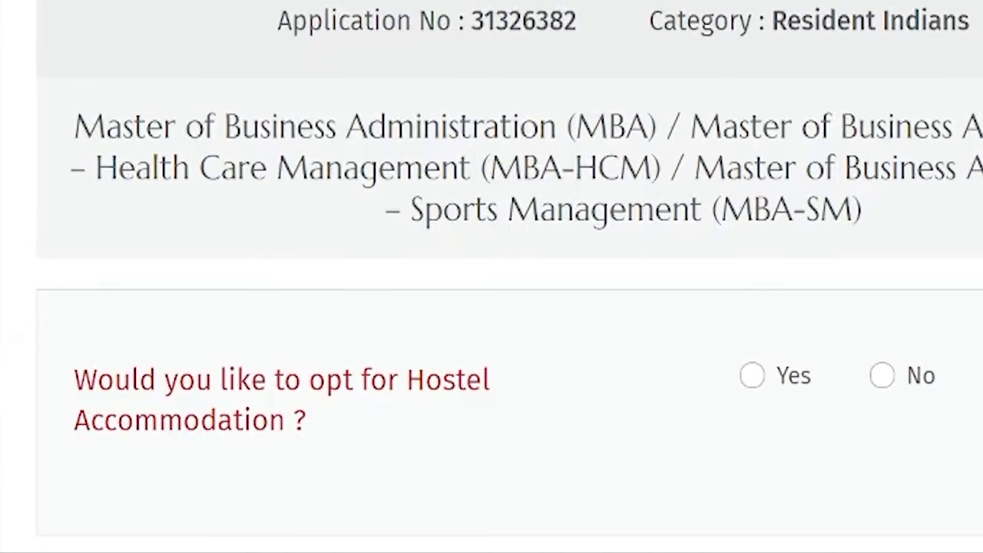
Step: Answer Yes to hostel accommodation and save it
scroll(507, 307, down, 2)
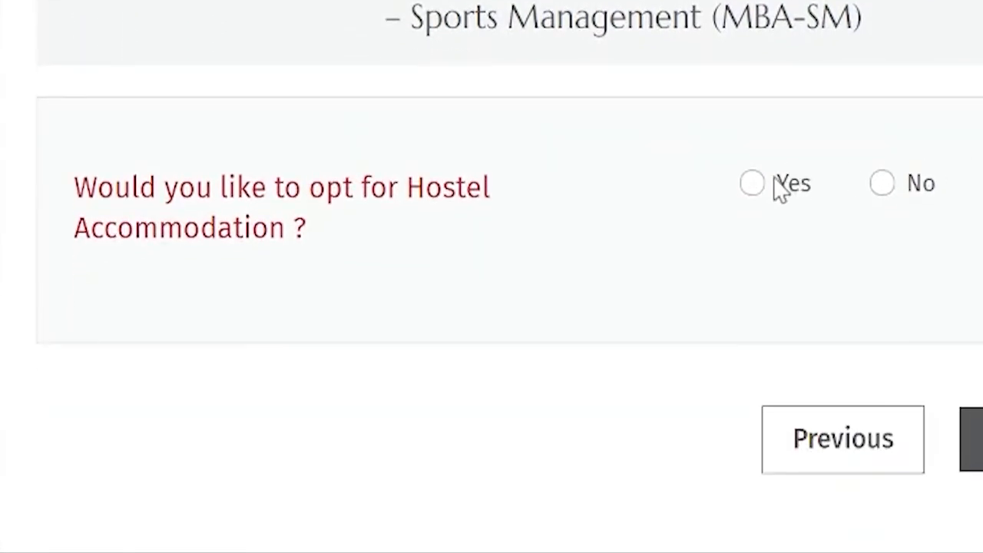
click(780, 188)
click(885, 192)
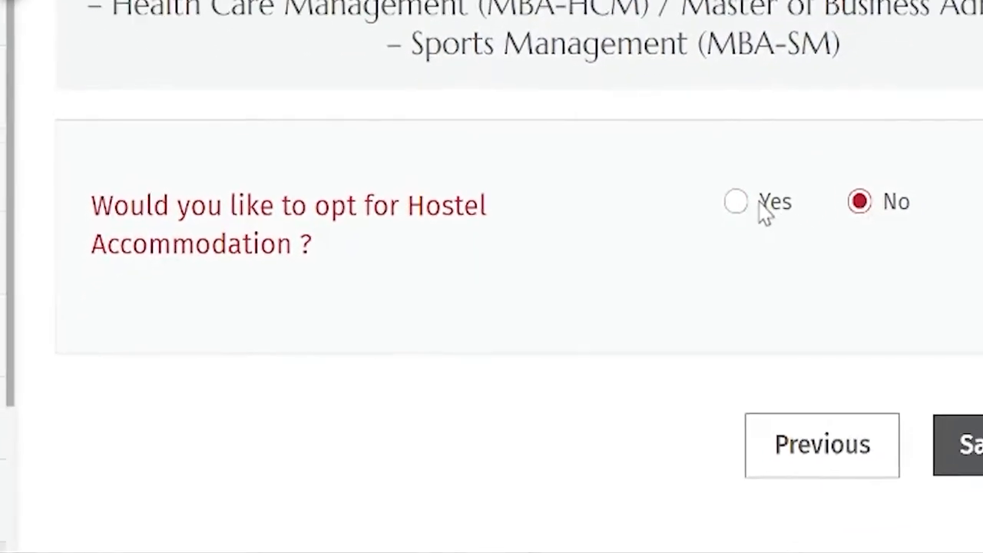
click(764, 211)
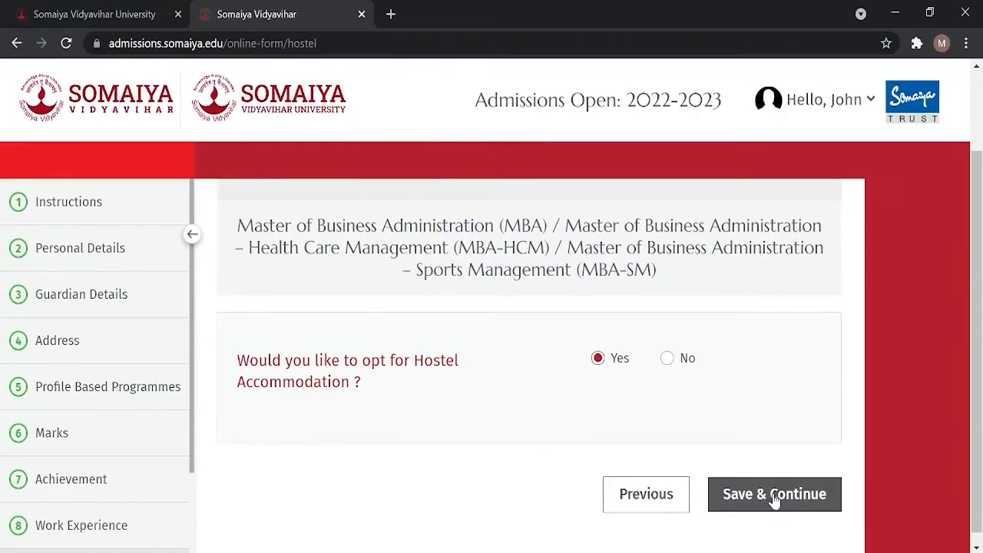
click(774, 496)
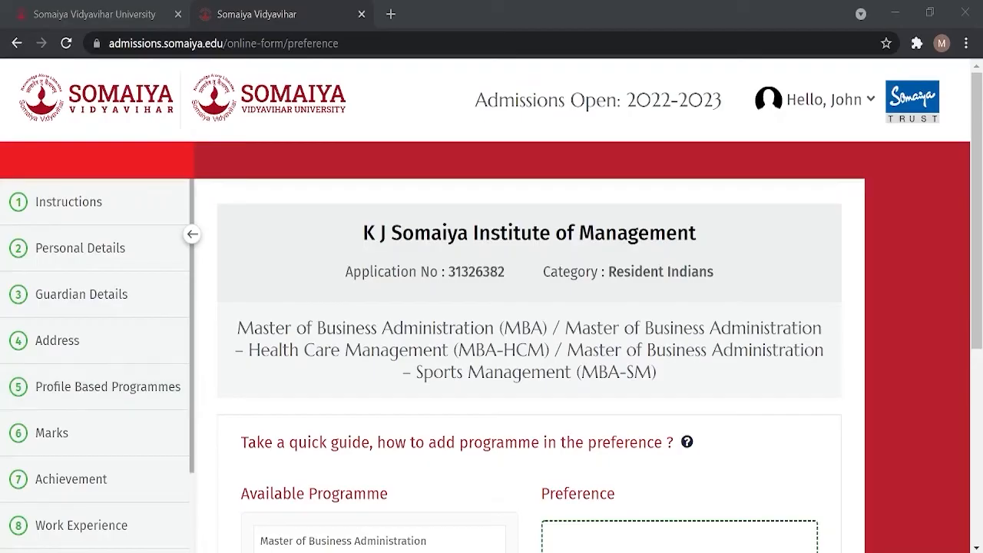
Step: Add MBA, Sports Management and Health Care Management to the preference list
drag(975, 200, 976, 329)
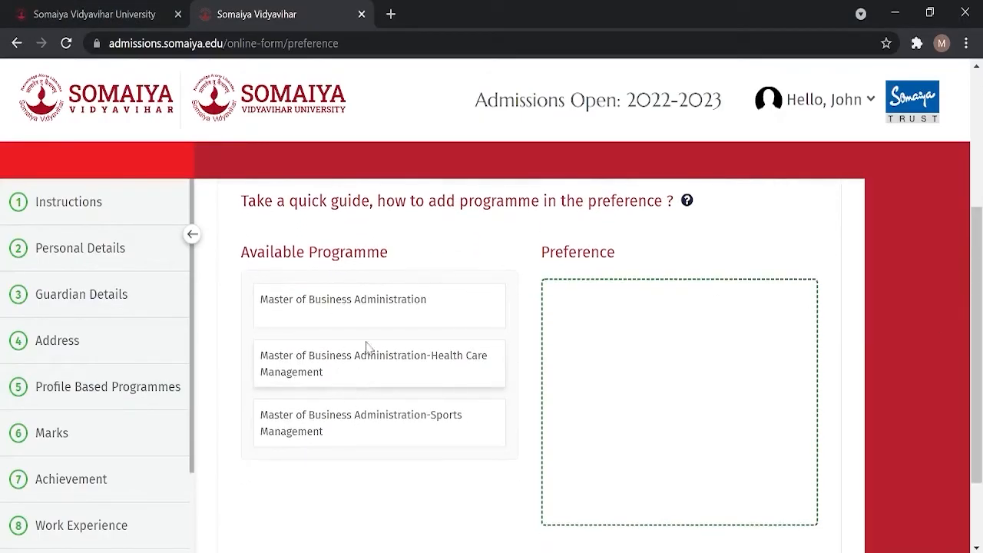
drag(399, 311, 653, 315)
mouse_move(461, 363)
mouse_down()
mouse_move(451, 369)
mouse_move(625, 358)
mouse_up()
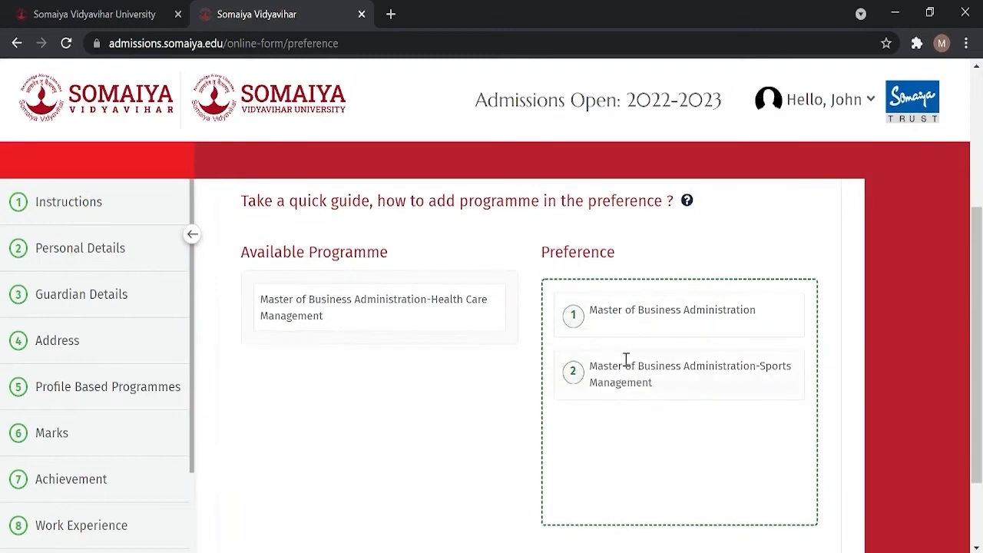
drag(404, 322, 649, 459)
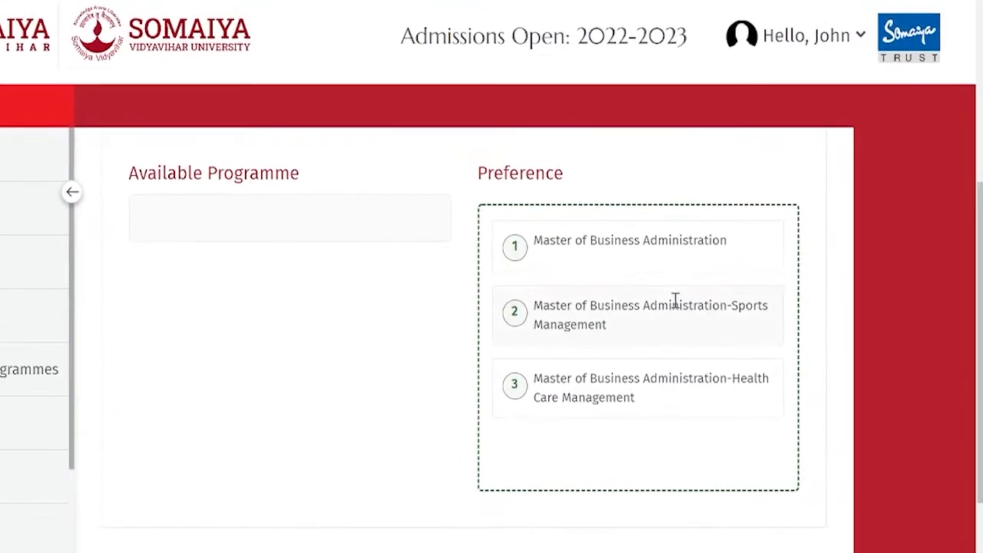
Step: Rank the preferences MBA, Health Care, Sports Management and save them
mouse_move(700, 368)
mouse_down()
mouse_move(714, 327)
mouse_move(694, 335)
mouse_up()
mouse_move(541, 284)
mouse_down()
mouse_move(544, 415)
mouse_move(559, 348)
mouse_move(507, 410)
mouse_up()
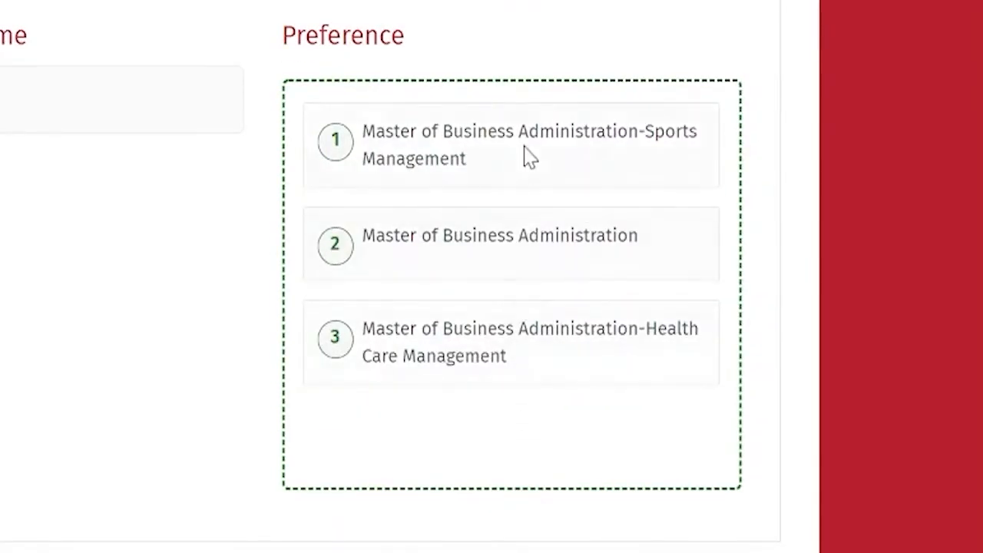
drag(516, 174, 530, 273)
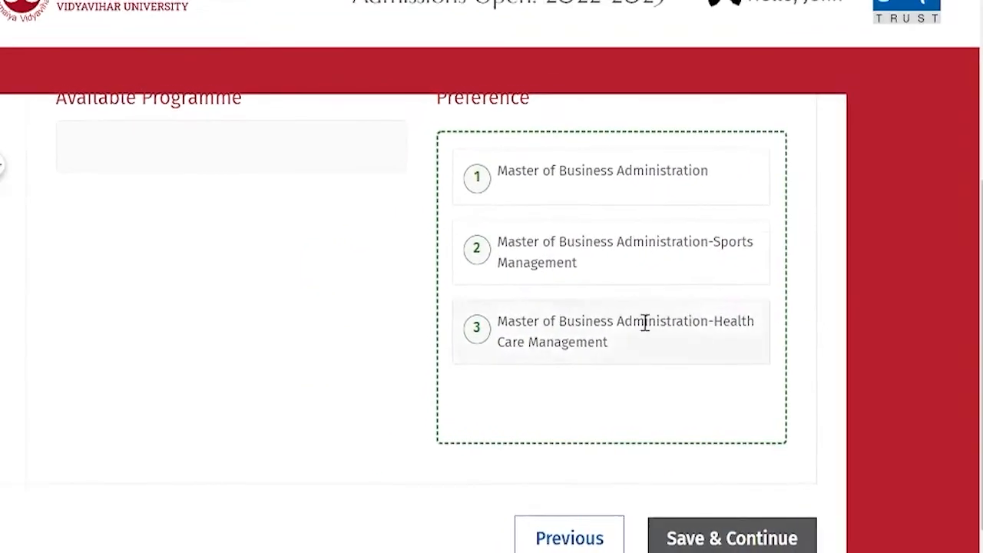
drag(645, 323, 653, 257)
drag(650, 180, 637, 288)
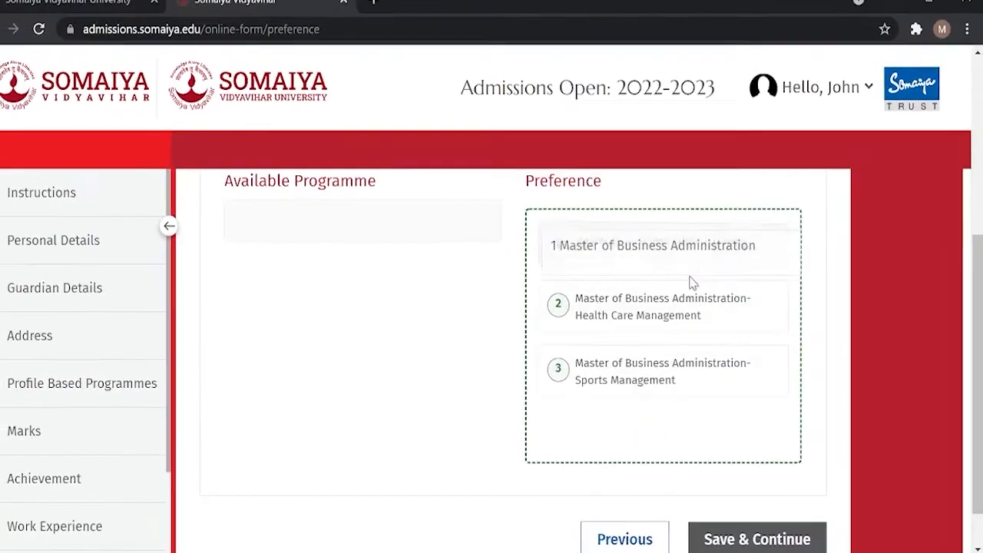
click(777, 524)
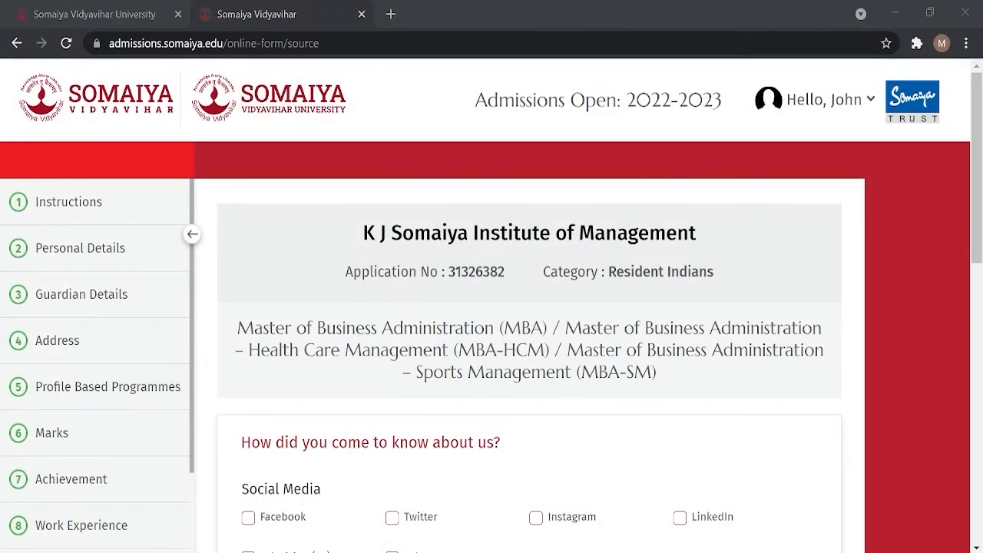
scroll(788, 304, down, 3)
scroll(611, 274, down, 1)
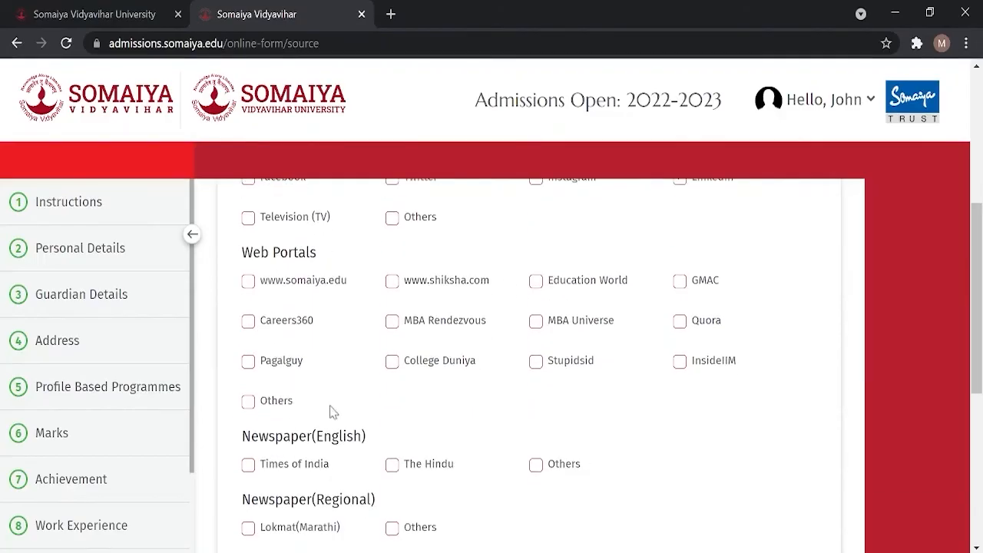
click(693, 326)
click(432, 293)
click(315, 286)
click(276, 365)
scroll(682, 373, down, 2)
click(576, 286)
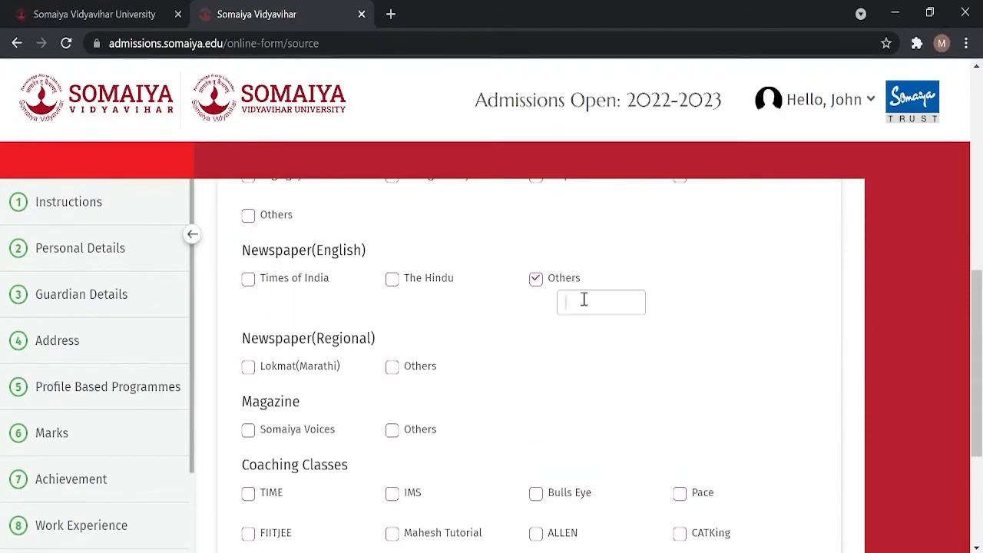
scroll(328, 224, down, 2)
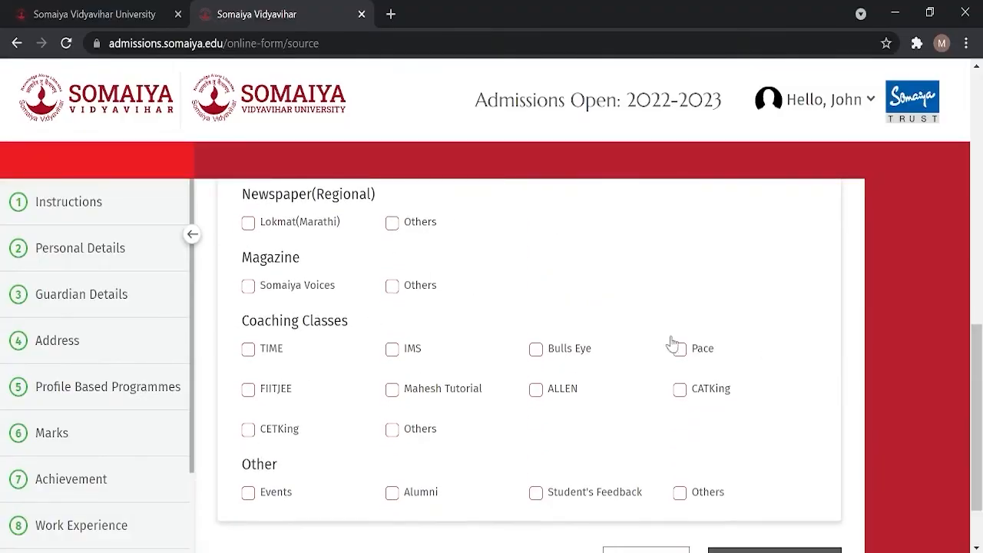
Step: Tick CATKing and Other coaching as 'Career Launcher', then proceed to pay the ₹3000 fee
click(392, 429)
click(471, 452)
text(Career Launcher)
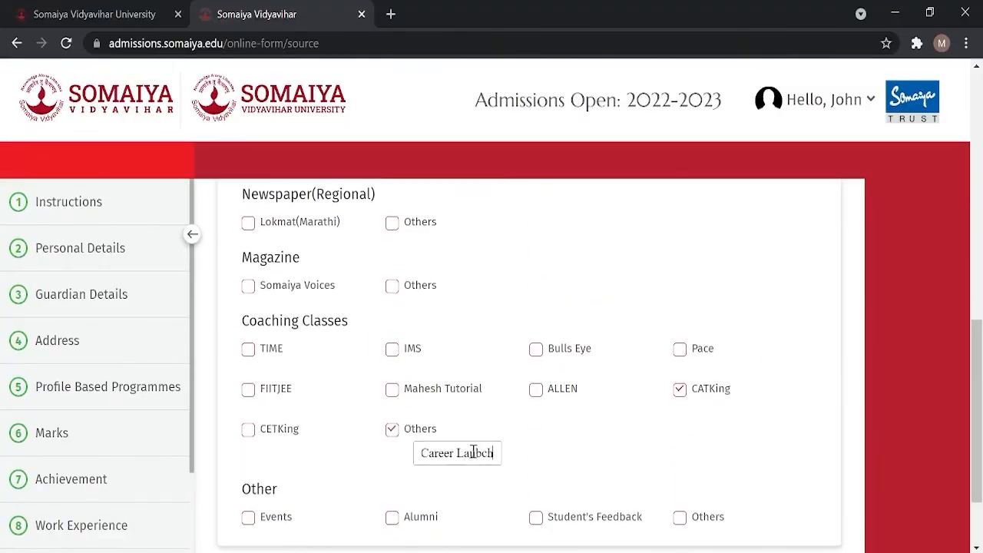
scroll(636, 463, down, 1)
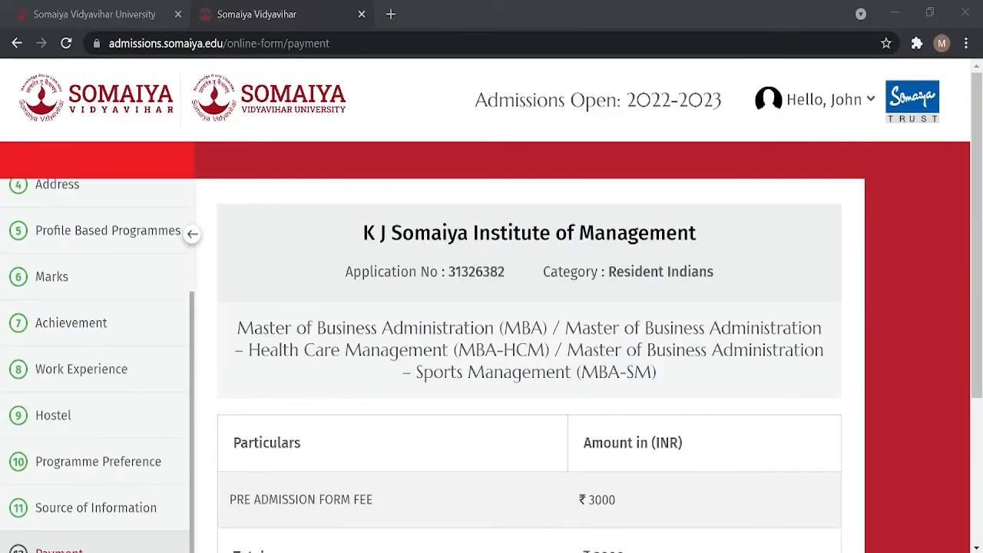
scroll(909, 433, down, 3)
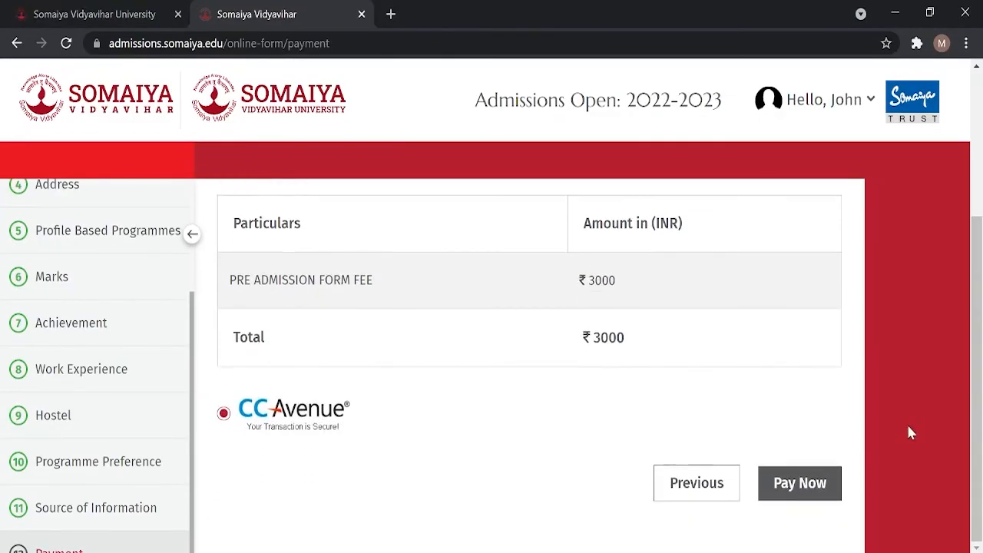
click(804, 489)
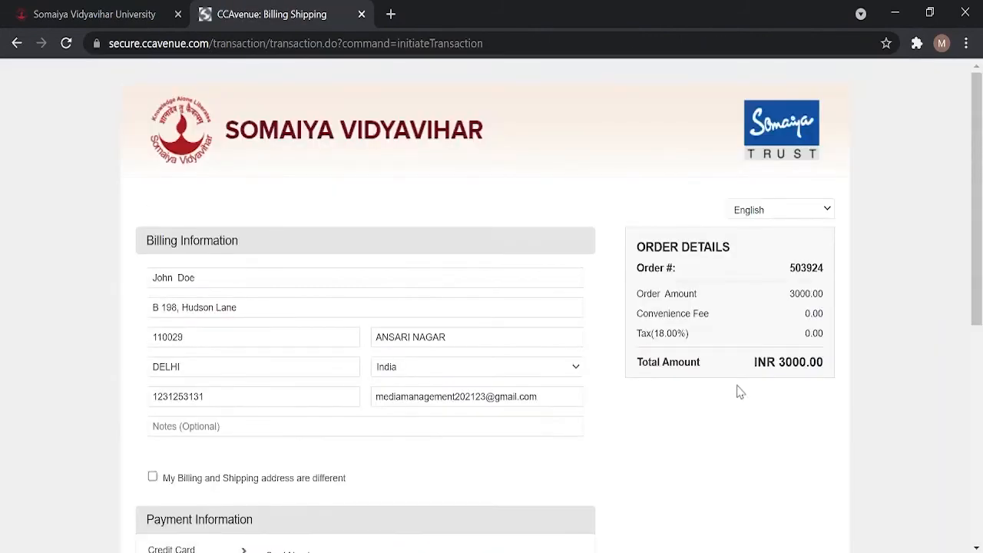
Step: Review Debit Card, Net Banking, Cash Card, Paytm, Wallet, NEFT/RTGS, UPI, EMI and Pay Later options
drag(977, 240, 979, 431)
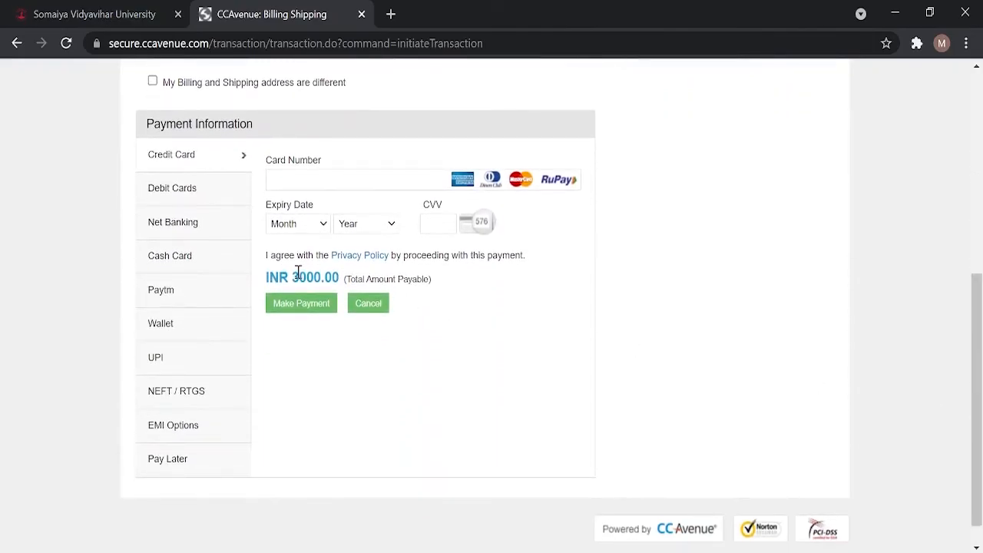
click(194, 201)
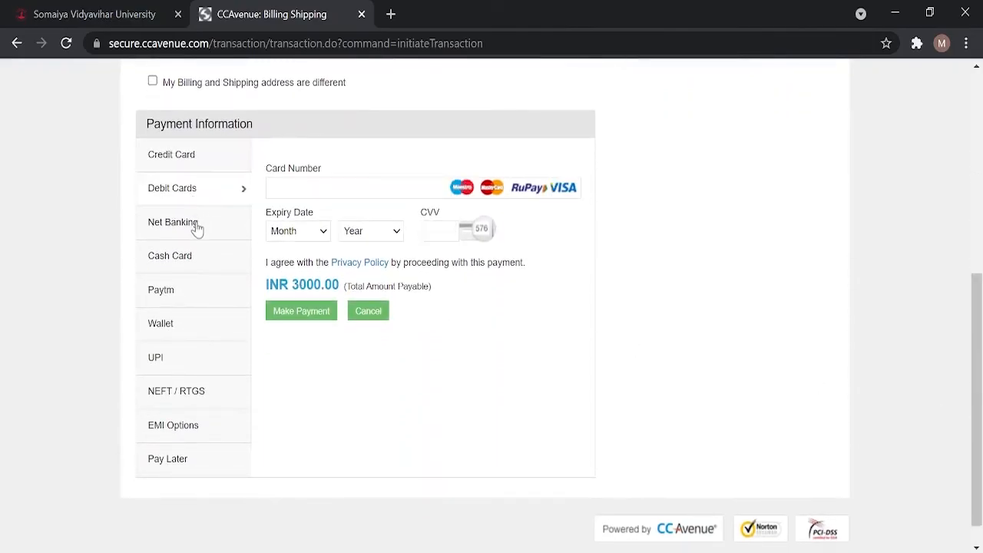
click(196, 230)
click(193, 262)
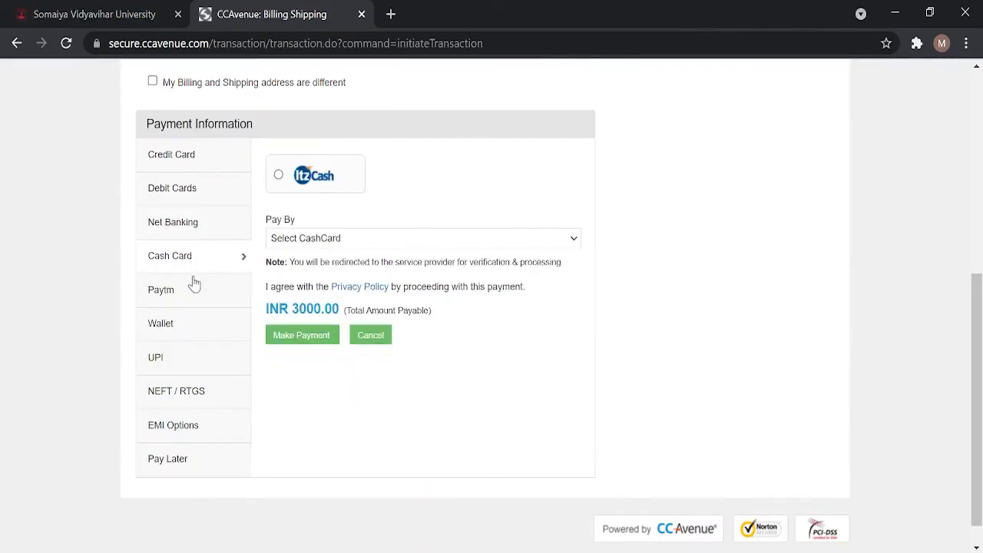
click(195, 301)
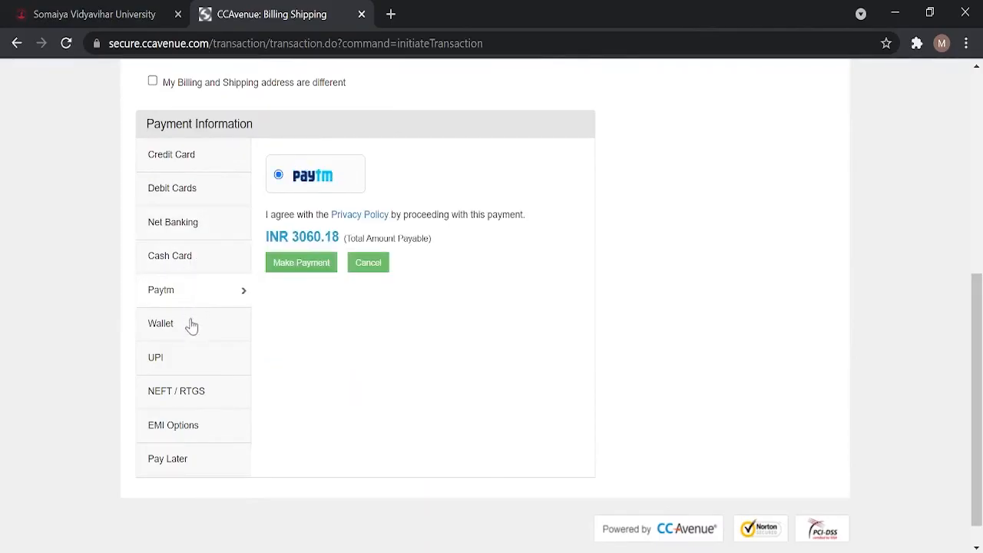
click(203, 323)
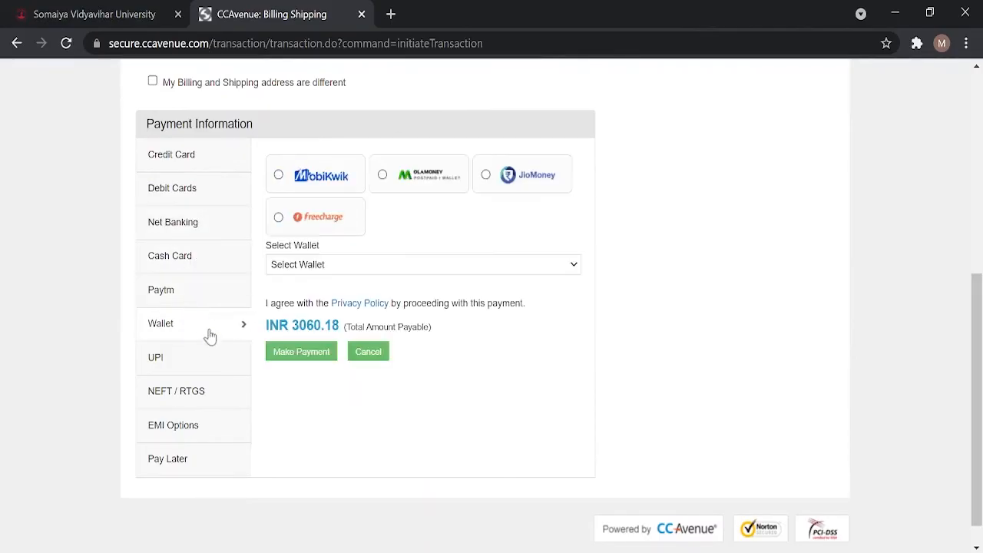
click(198, 395)
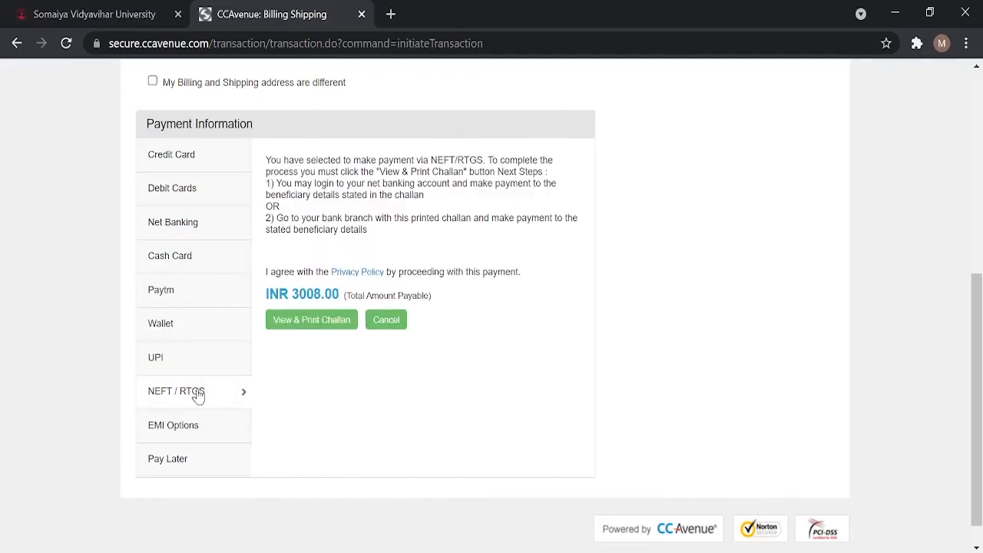
click(166, 361)
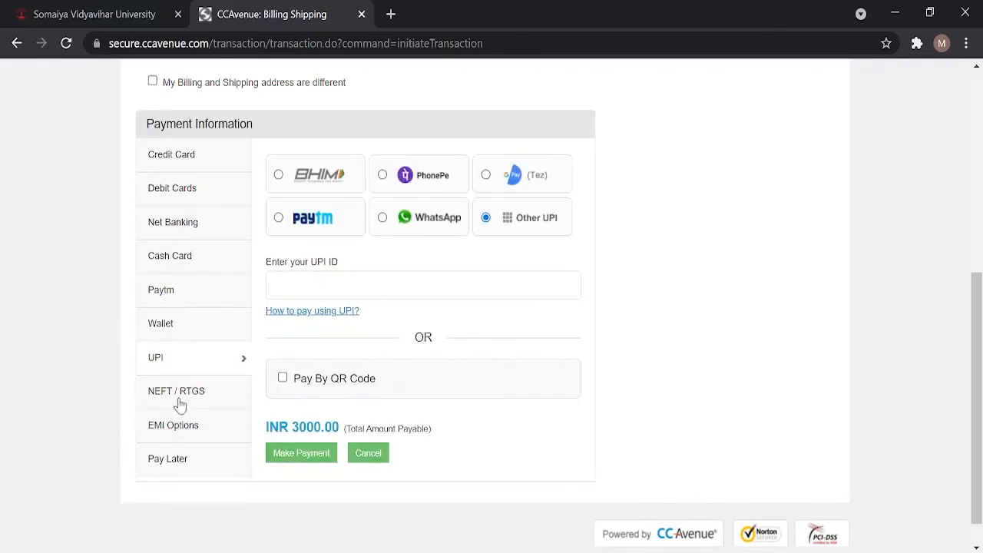
click(177, 430)
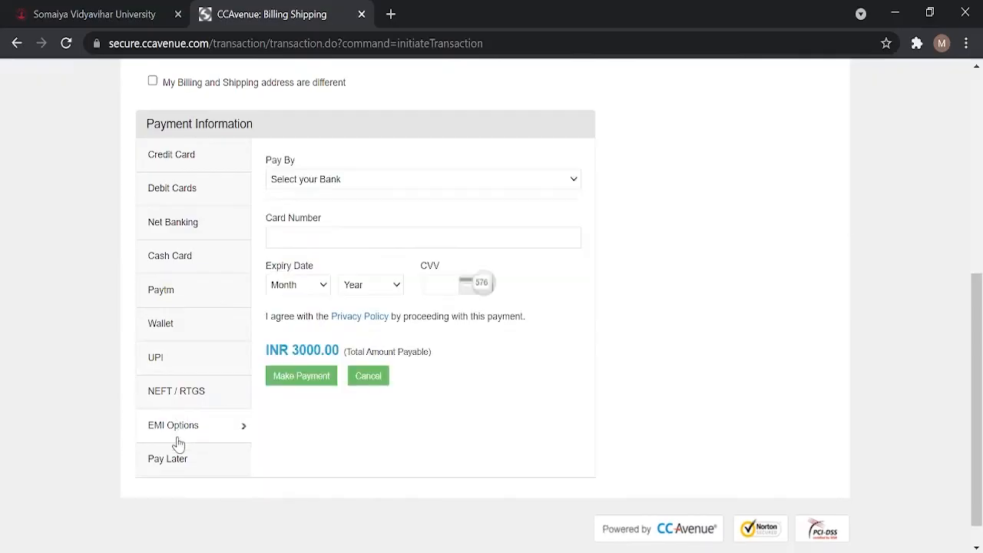
click(178, 461)
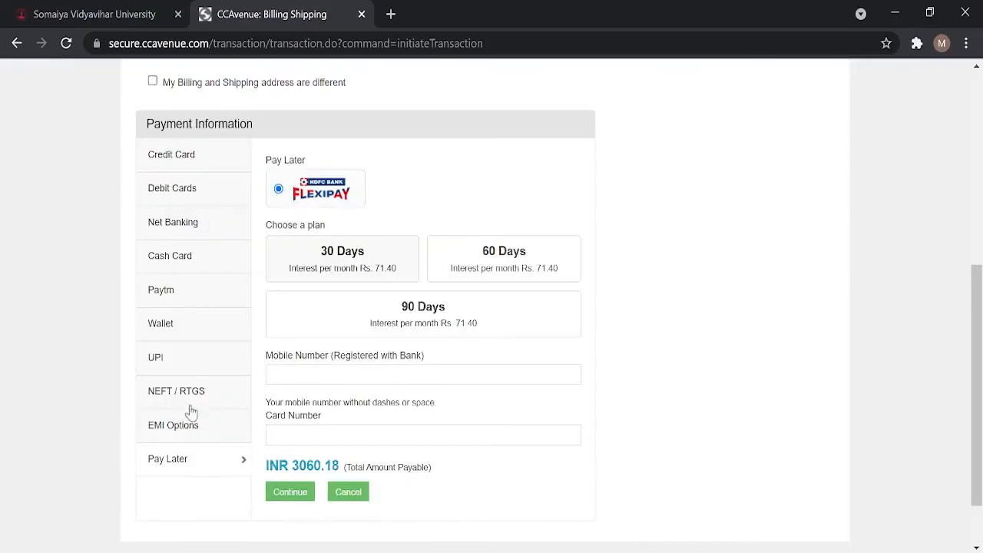